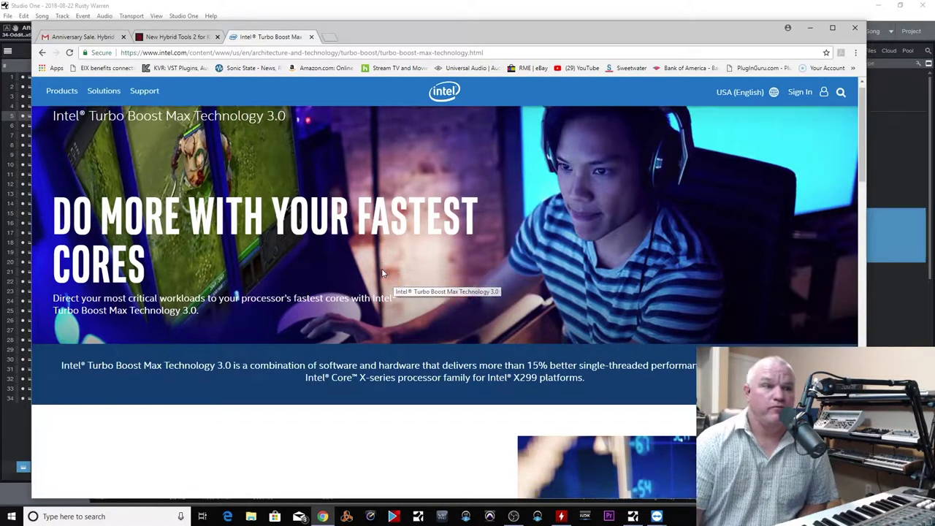
Read through Intel's Turbo Boost Max Technology 3.0 web page, and return to the Studio One song.
scroll(372, 274, down, 5)
scroll(408, 267, down, 3)
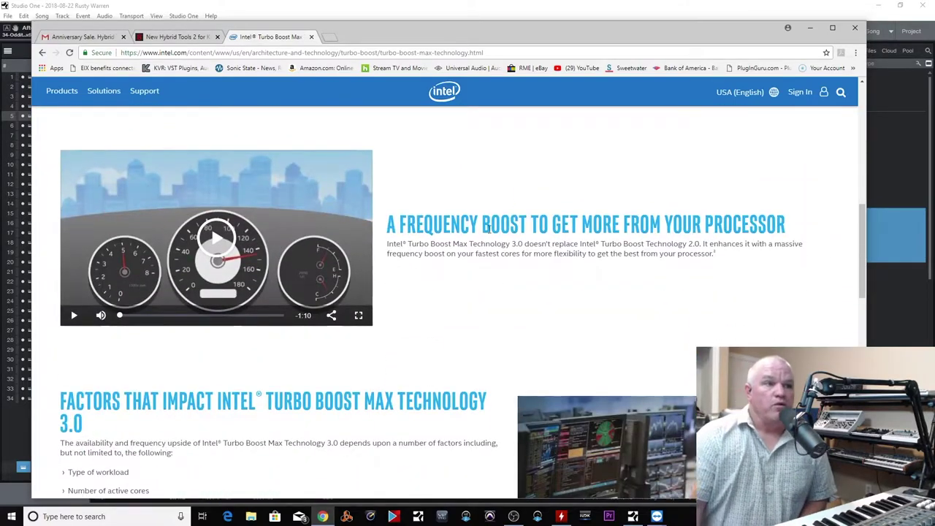
scroll(431, 218, down, 1)
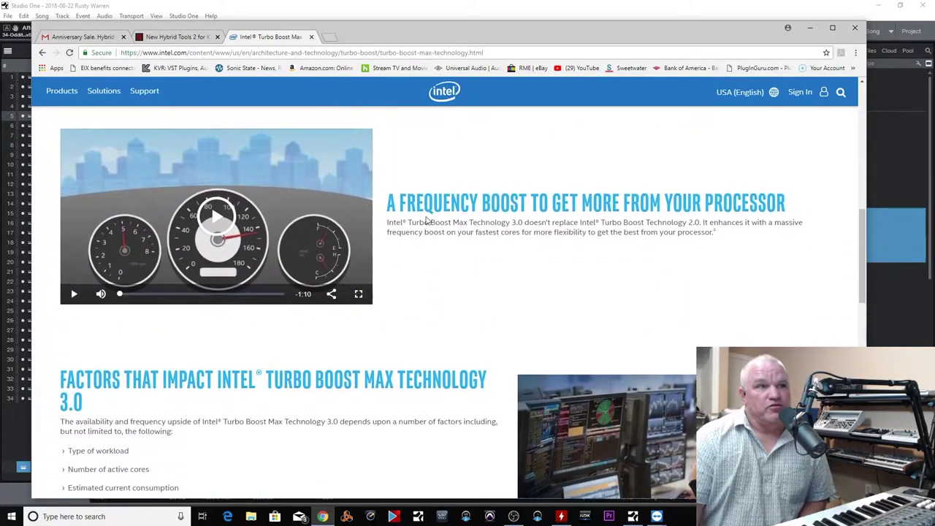
scroll(437, 222, up, 1)
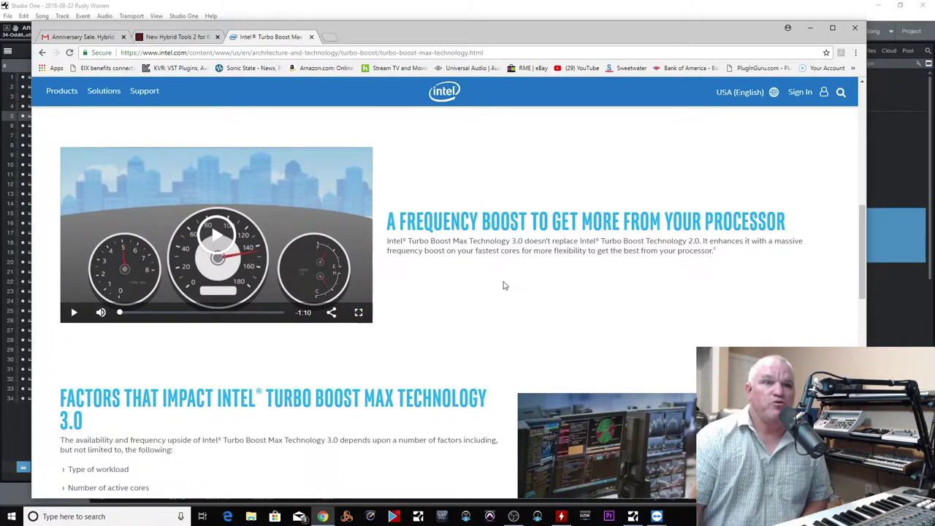
scroll(503, 284, down, 3)
scroll(501, 282, up, 10)
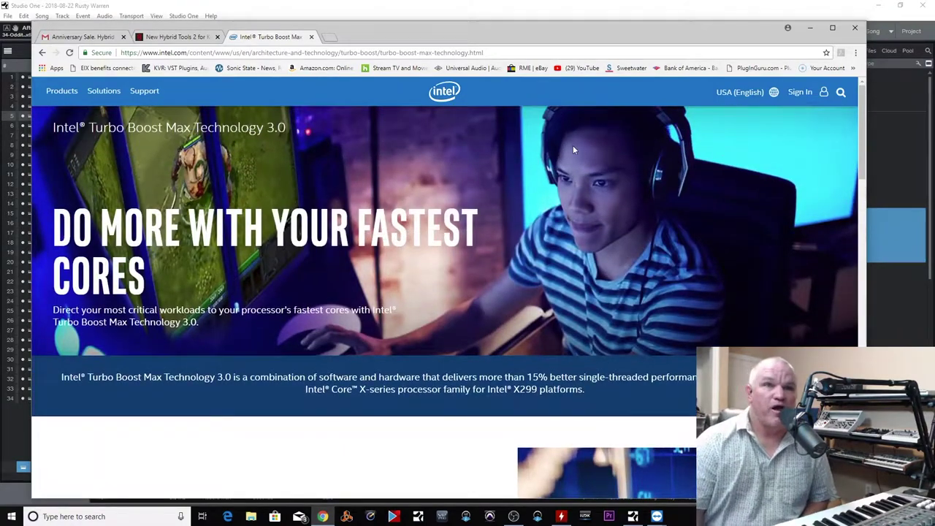
click(810, 28)
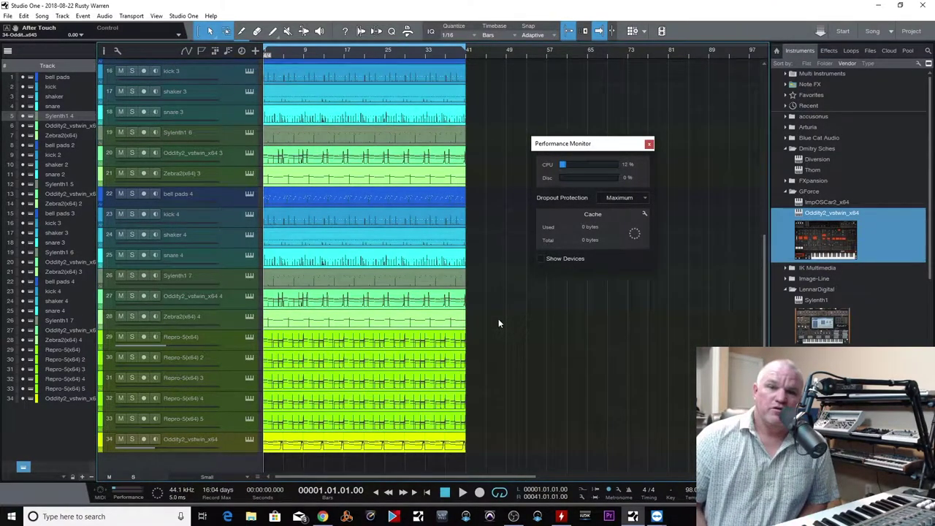
Uninstall Intel(R) Turbo Boost Max Technology 3.0 from the installed apps in Windows Settings.
click(11, 518)
click(12, 472)
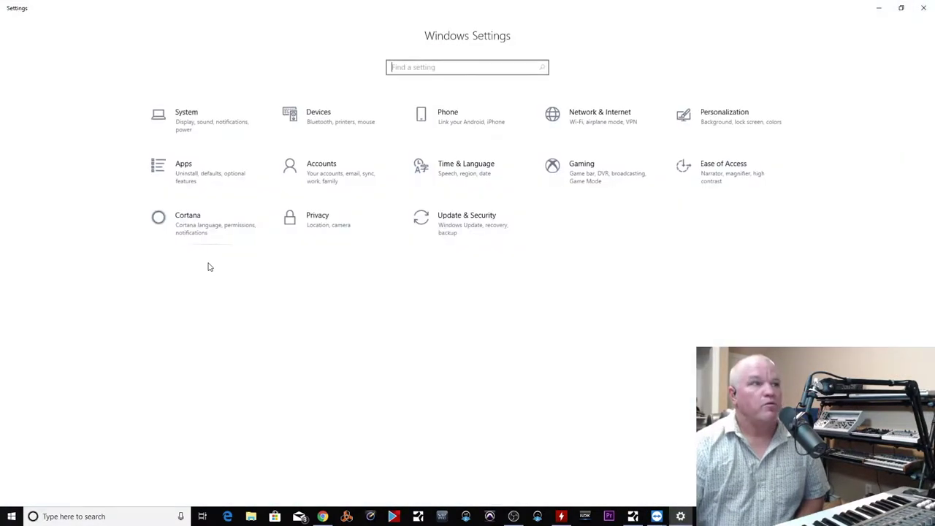
click(185, 178)
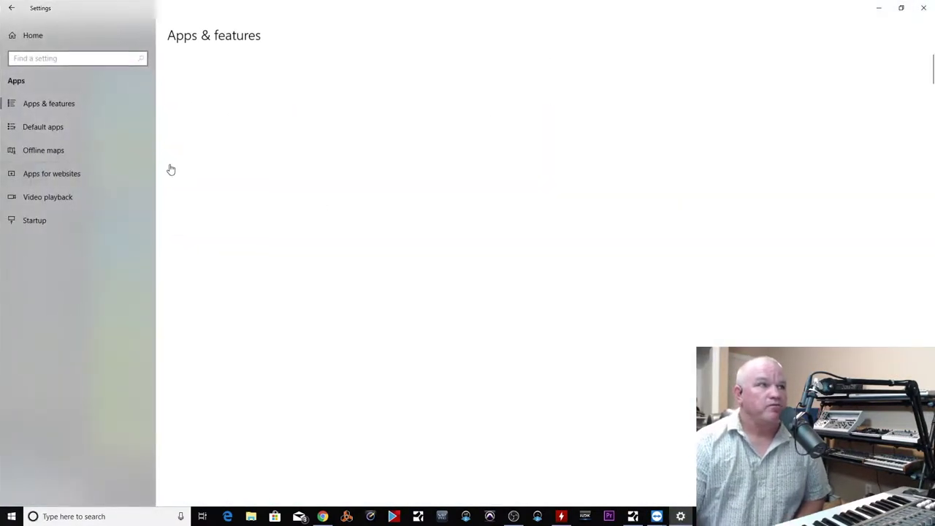
scroll(232, 226, down, 5)
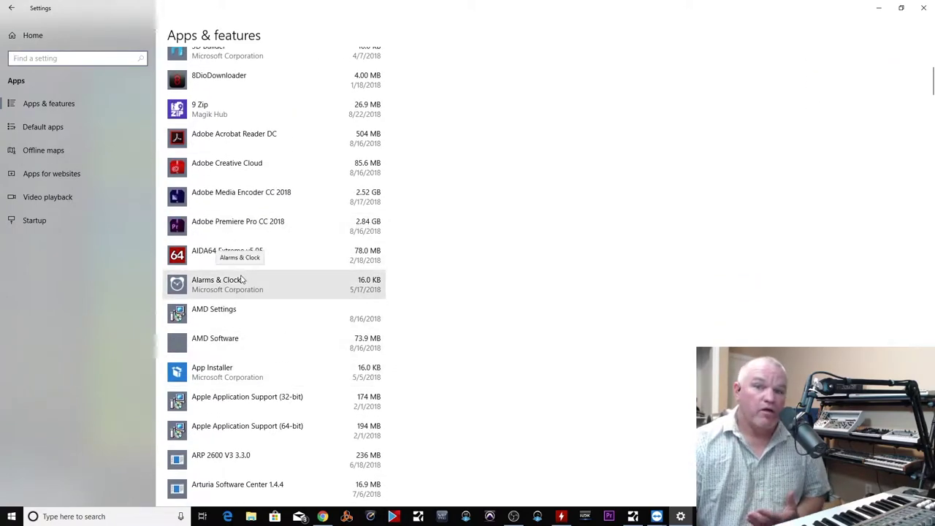
scroll(256, 369, down, 8)
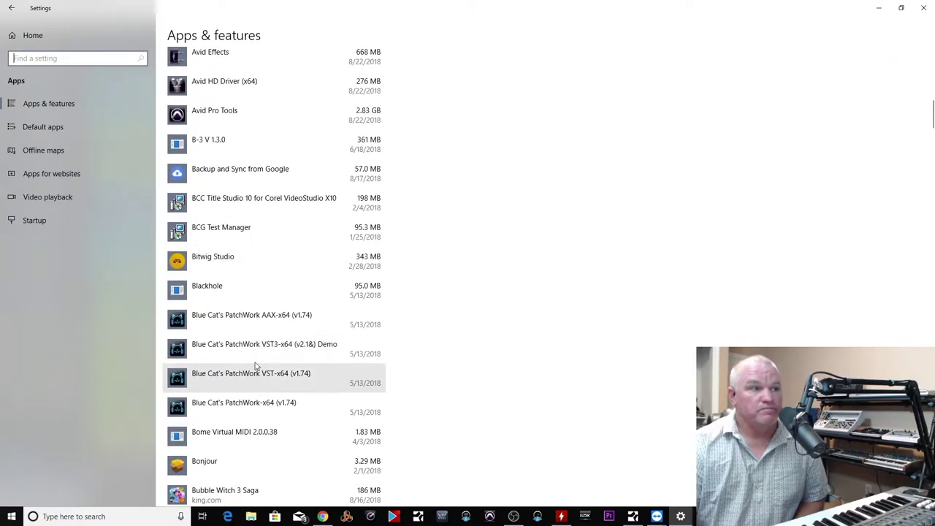
scroll(256, 358, down, 10)
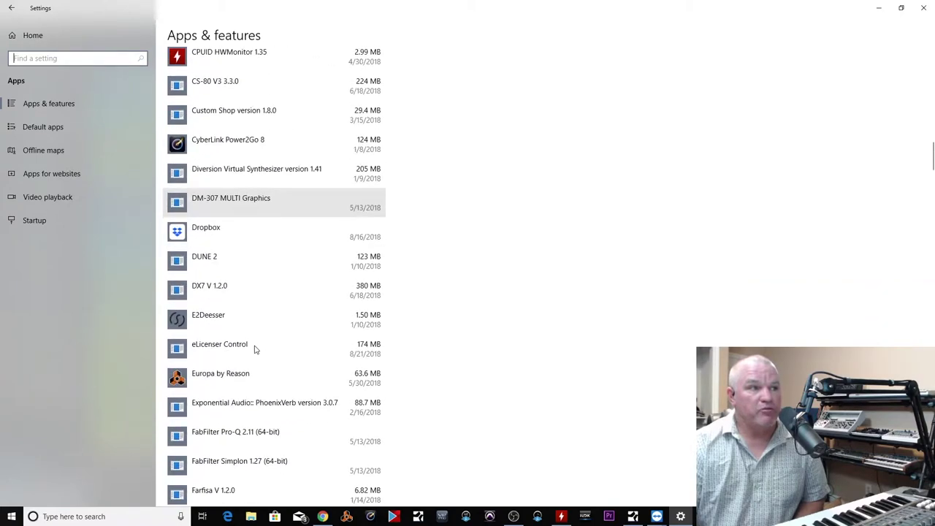
scroll(252, 347, down, 7)
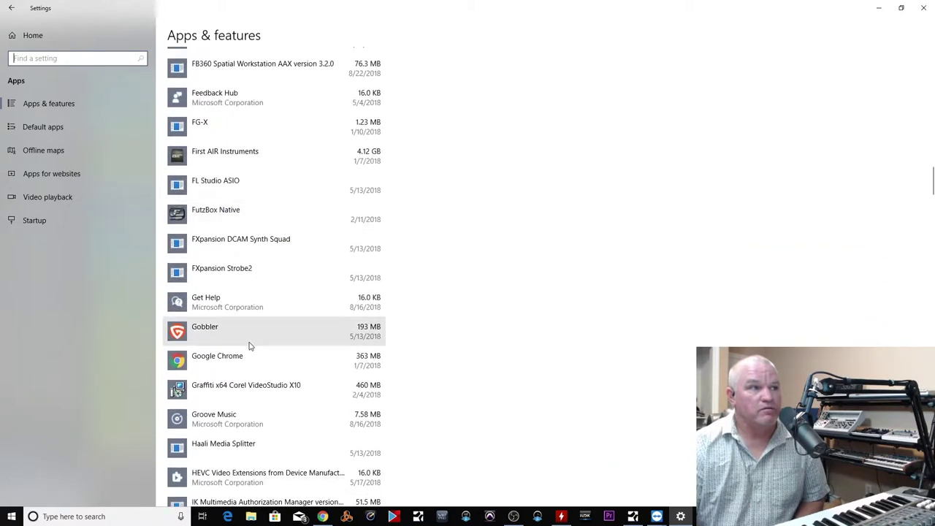
scroll(248, 345, down, 4)
scroll(248, 343, down, 4)
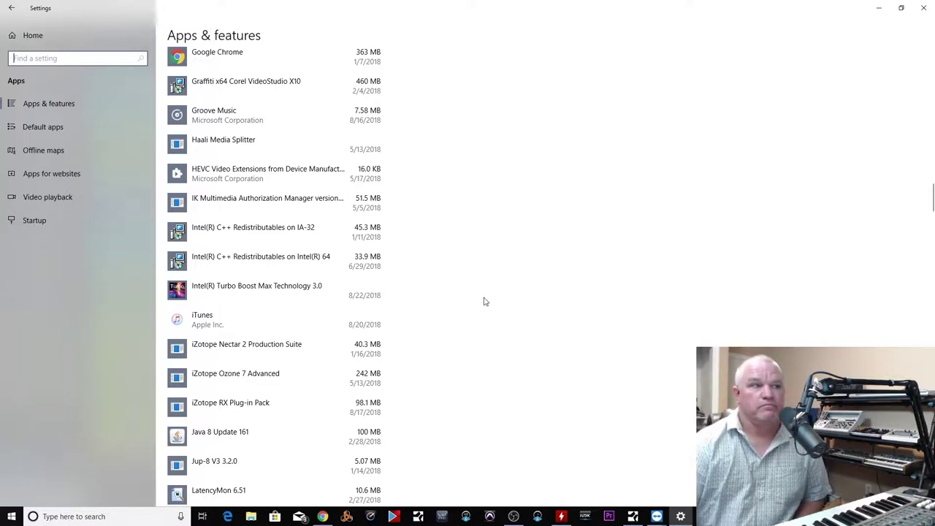
click(319, 291)
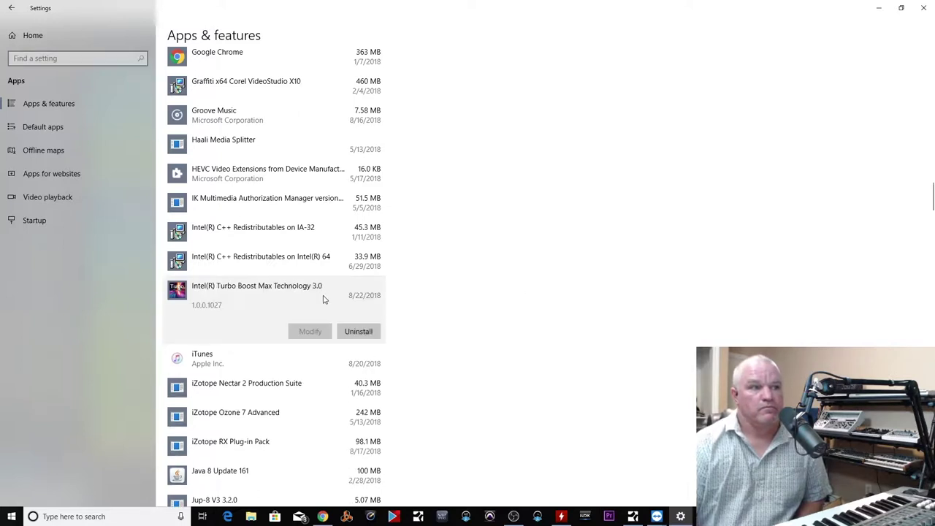
click(359, 332)
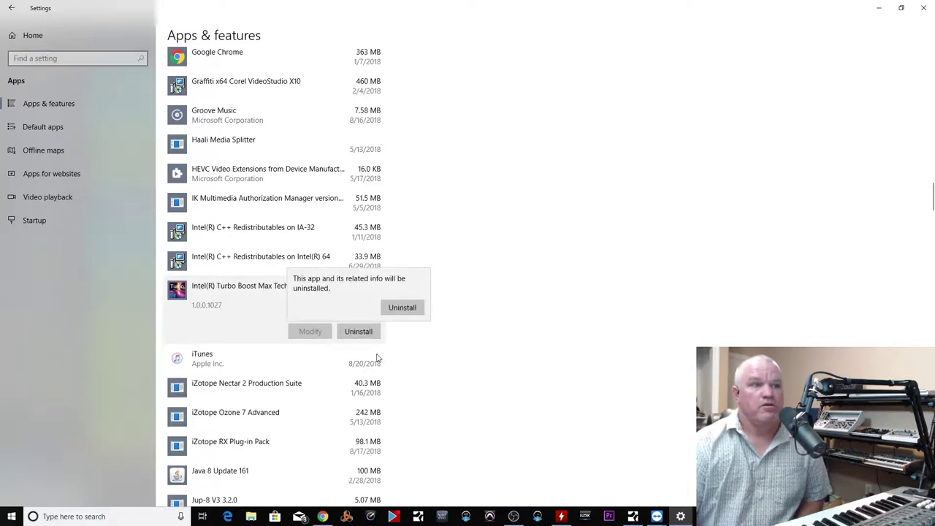
click(413, 311)
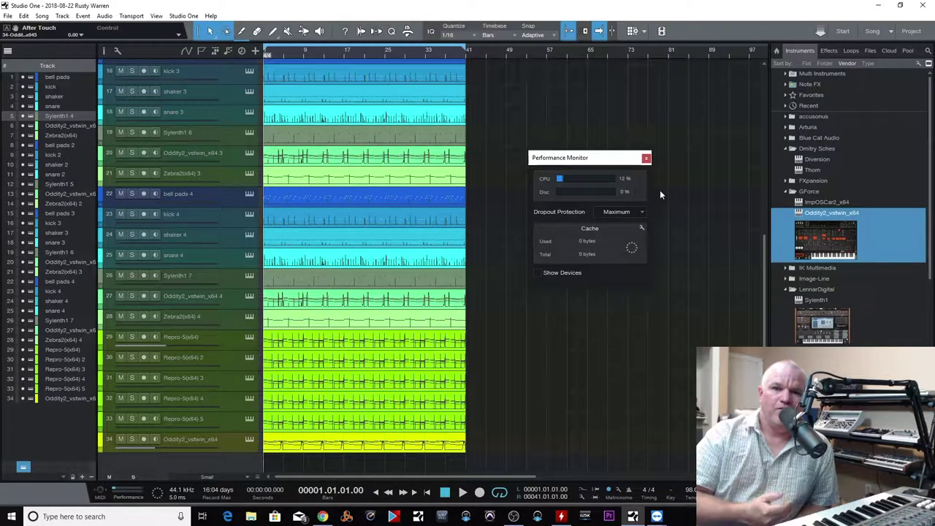
Reposition the Performance Monitor over the empty arrangement area, and briefly check the Intel Turbo Boost Max page in Chrome.
drag(588, 147, 623, 175)
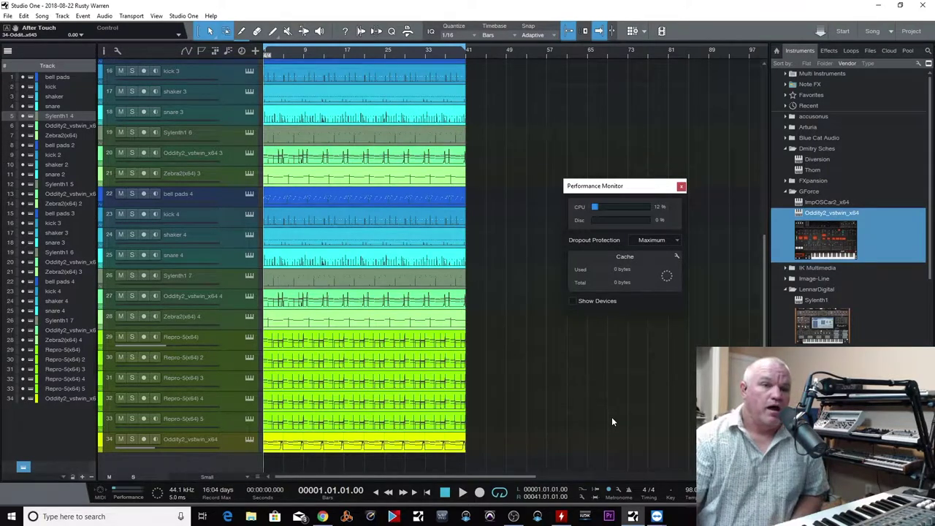
drag(635, 185, 602, 227)
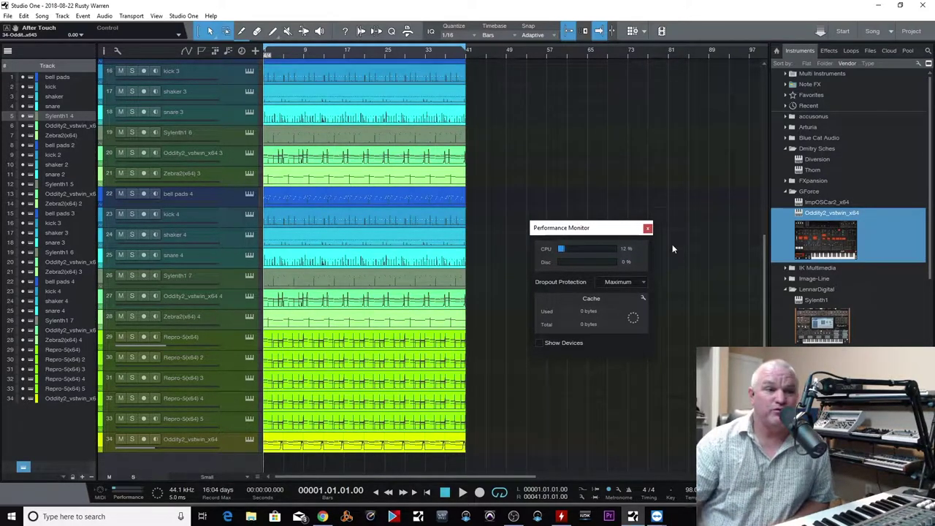
click(322, 517)
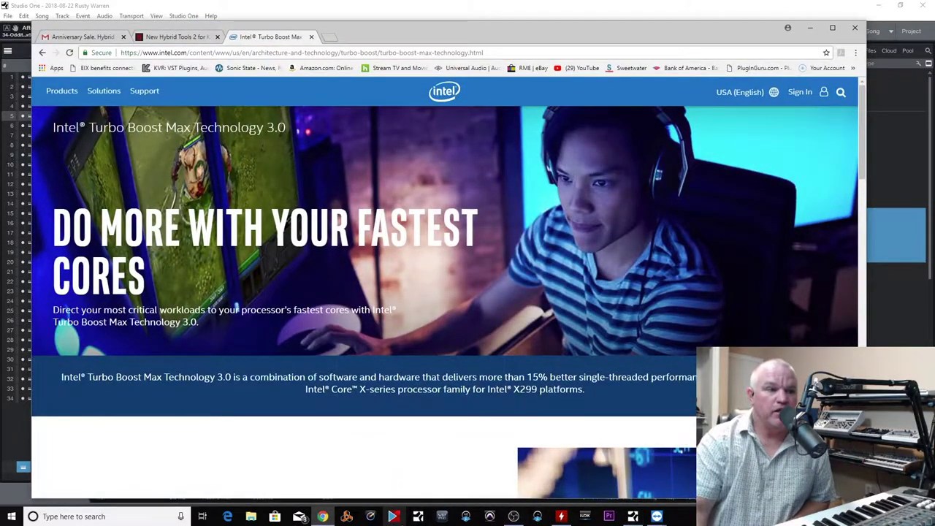
click(322, 516)
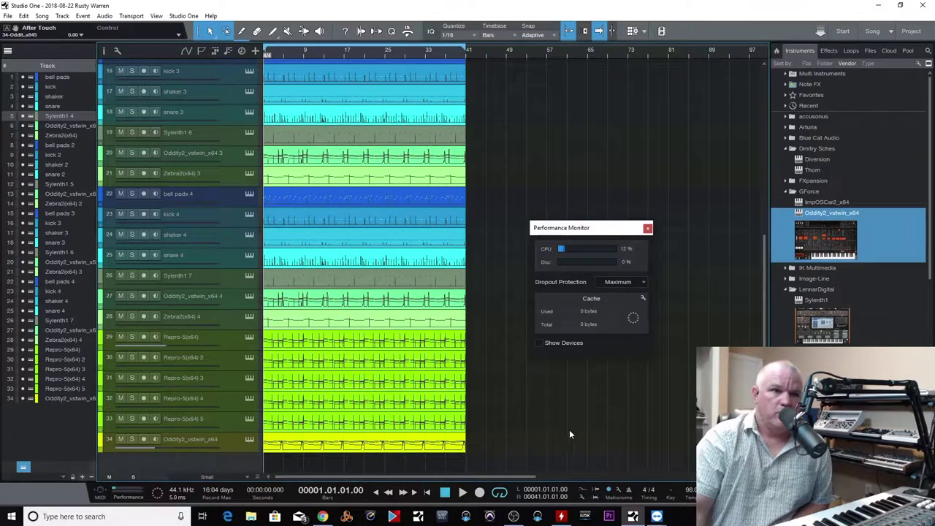
Switch to HWMonitor and examine the CPU utilization and per-core clock speeds while the song is stopped.
click(562, 515)
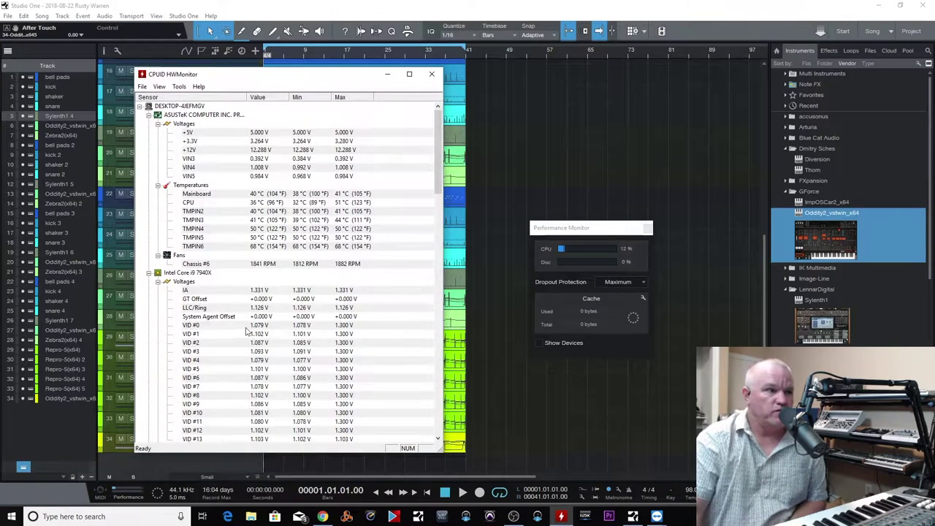
scroll(300, 279, down, 20)
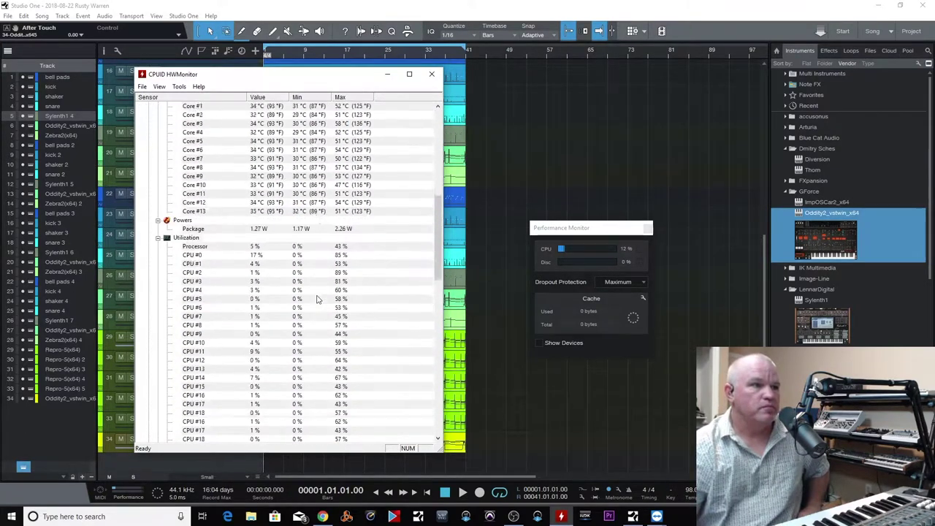
scroll(319, 301, down, 5)
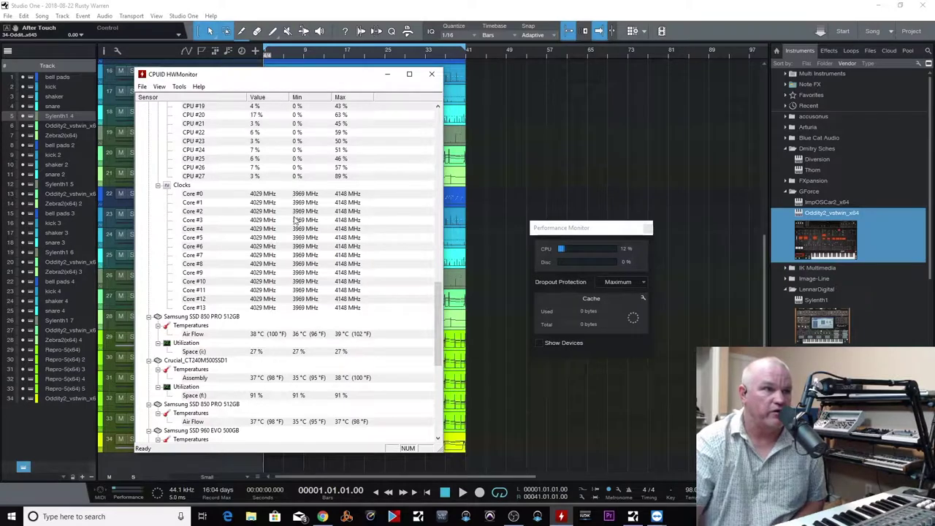
click(506, 424)
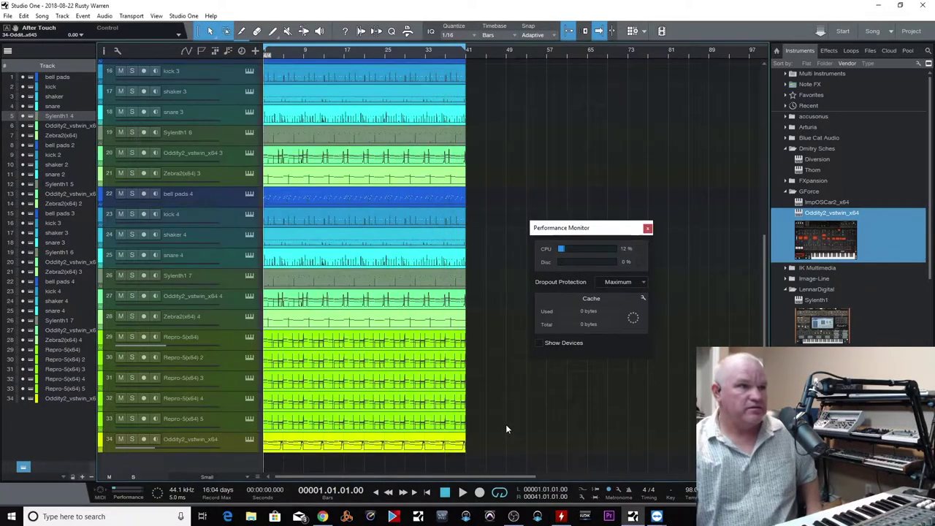
Play the song, examine the core clocks and CPU temperature in HWMonitor and the Performance Monitor's CPU load, and stop playback.
key(space)
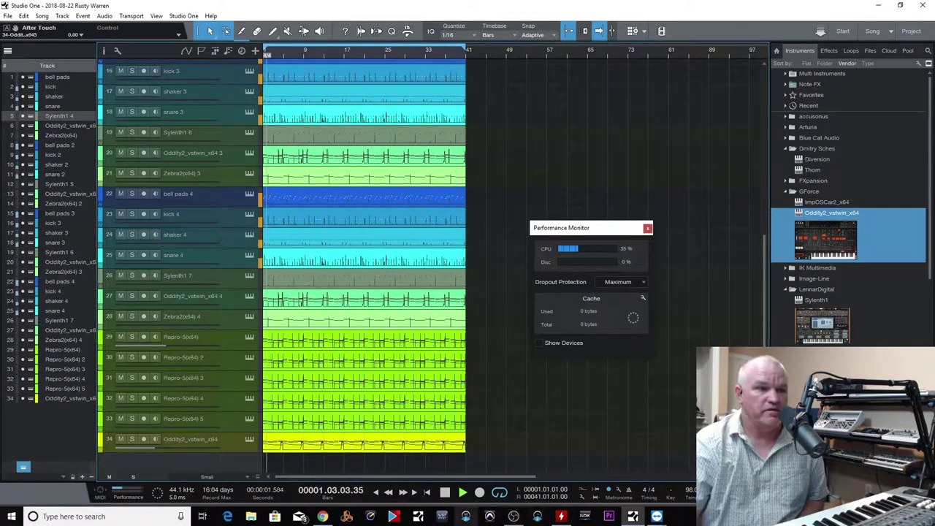
key(alt+Tab)
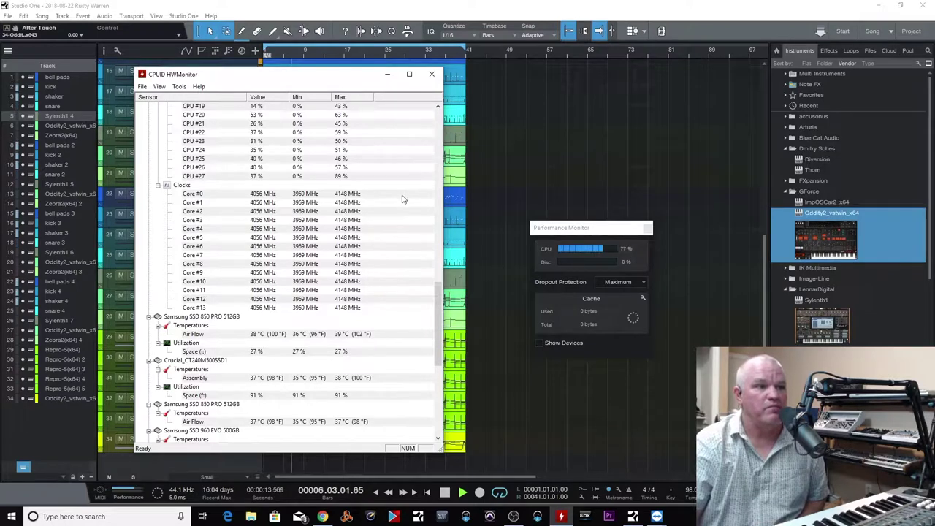
scroll(426, 272, up, 20)
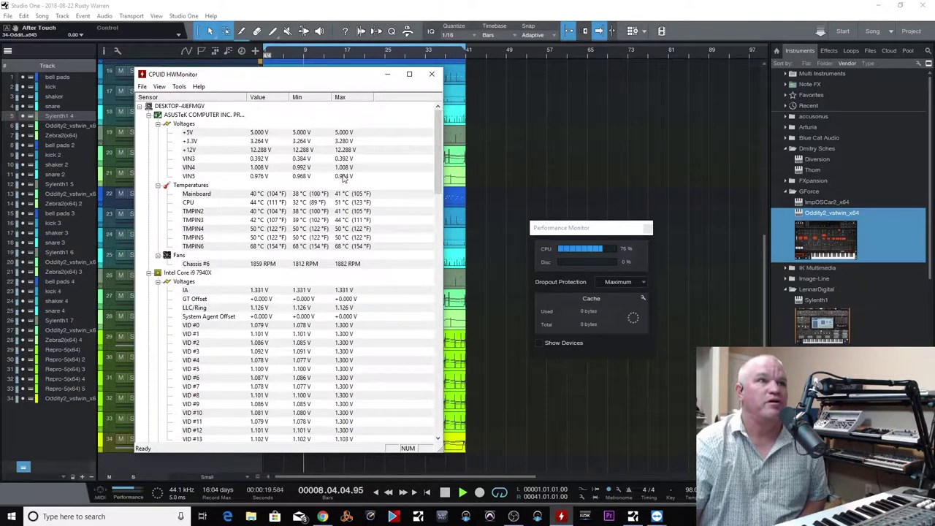
click(388, 74)
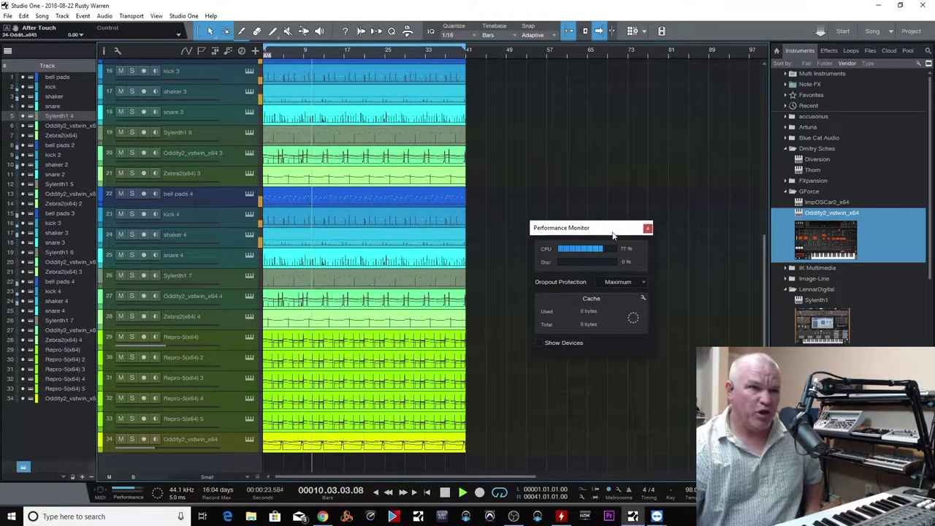
key(space)
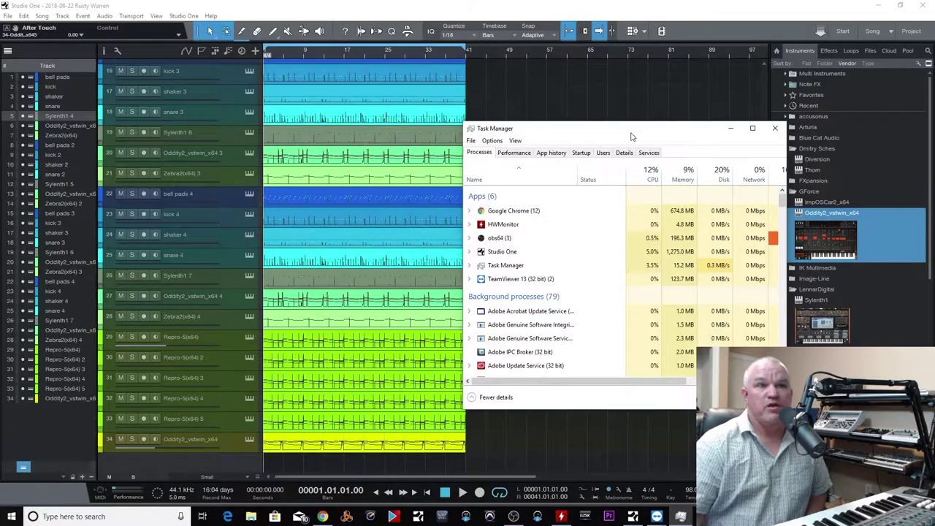
Review the running background processes and the startup programs in Task Manager, and close it.
drag(634, 133, 573, 124)
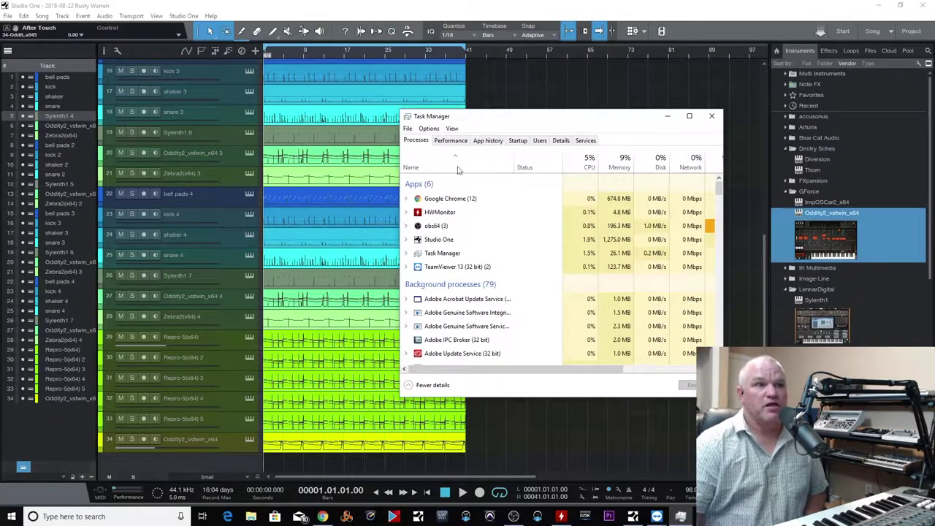
scroll(465, 287, down, 7)
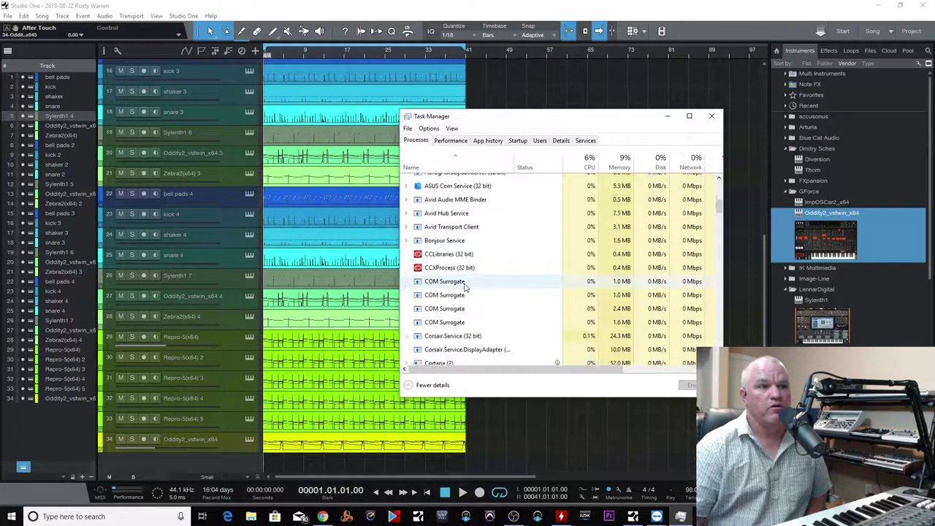
scroll(465, 288, down, 3)
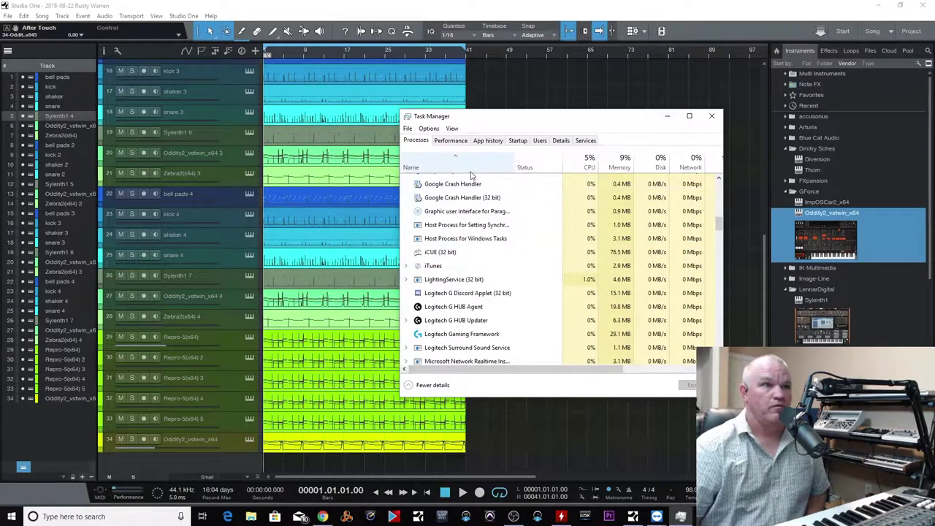
click(518, 140)
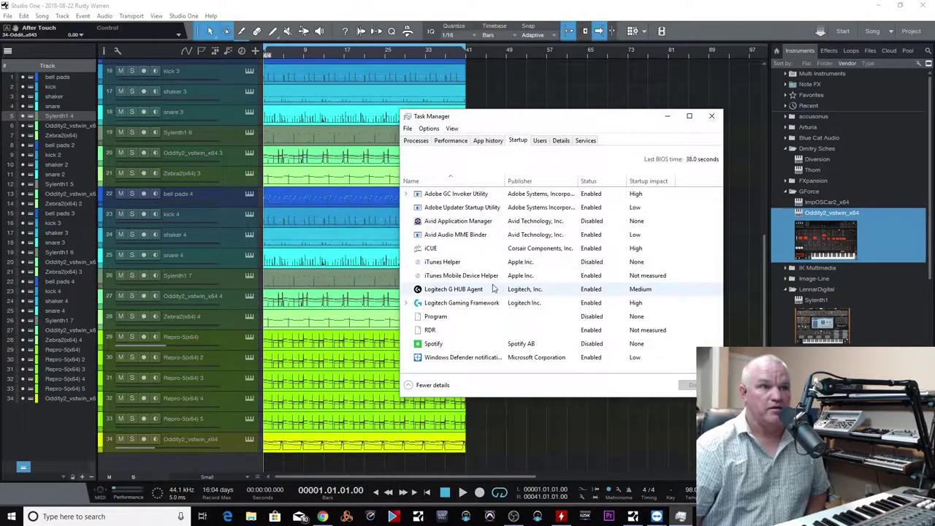
key(alt+F4)
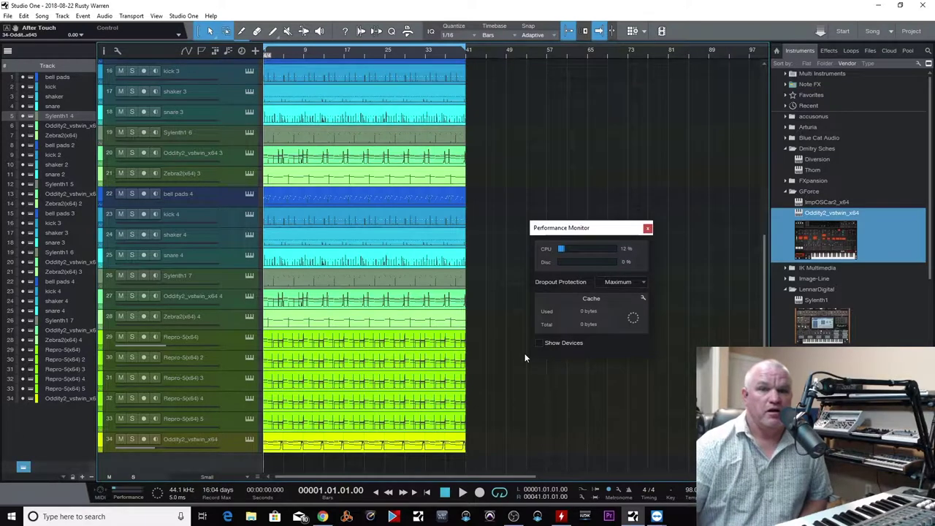
Record-arm track 34 (Oddity2_vstwin_x64) and play the song to test the CPU load with live monitoring.
click(144, 439)
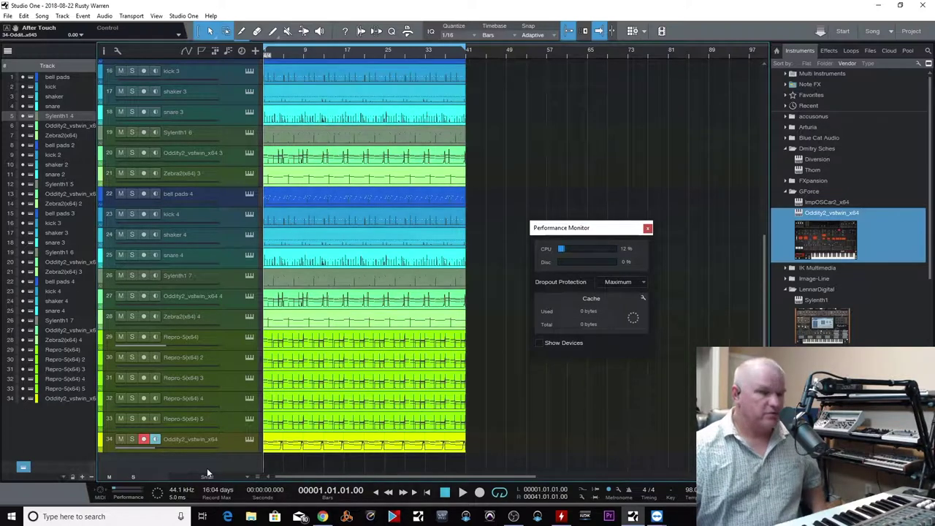
key(space)
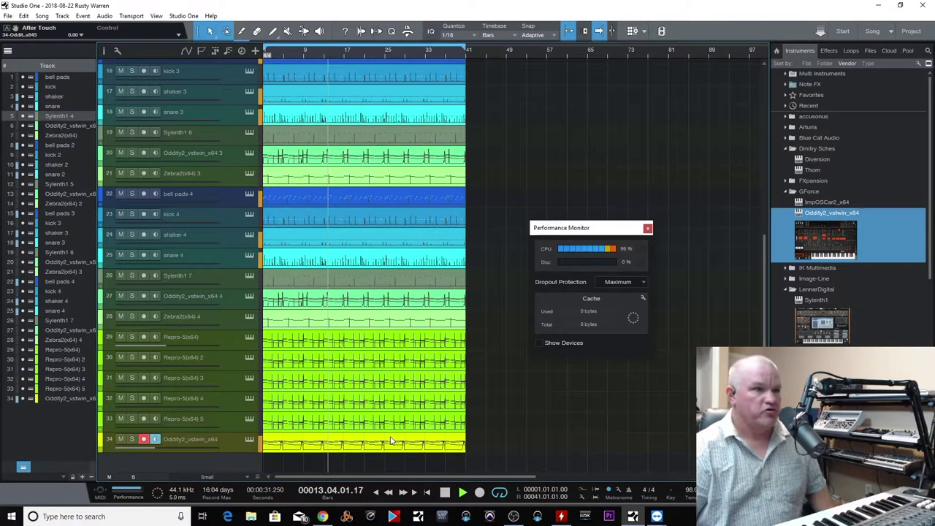
Zoom the arrangement timeline in and back out during playback to test how responsive the song view stays under full CPU load.
key(e)
key(e)
key(e)
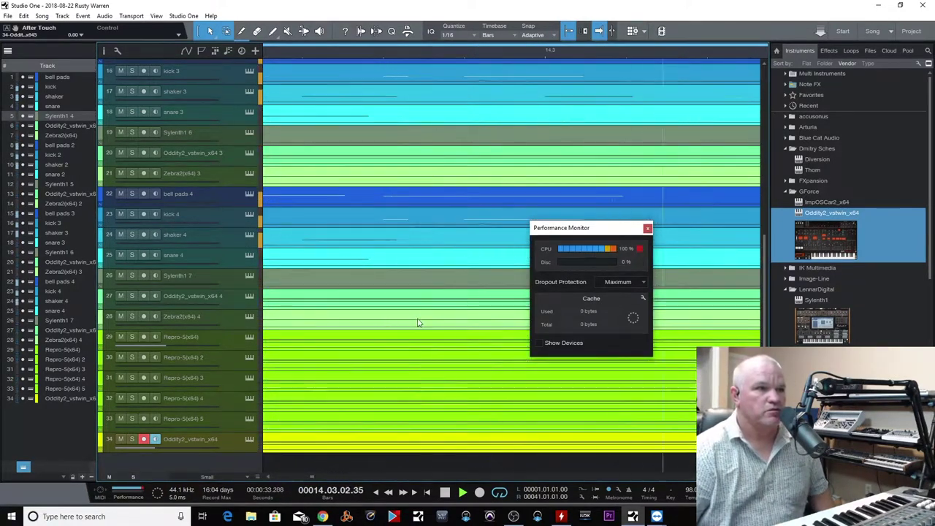
key(w)
key(w)
key(w)
key(w)
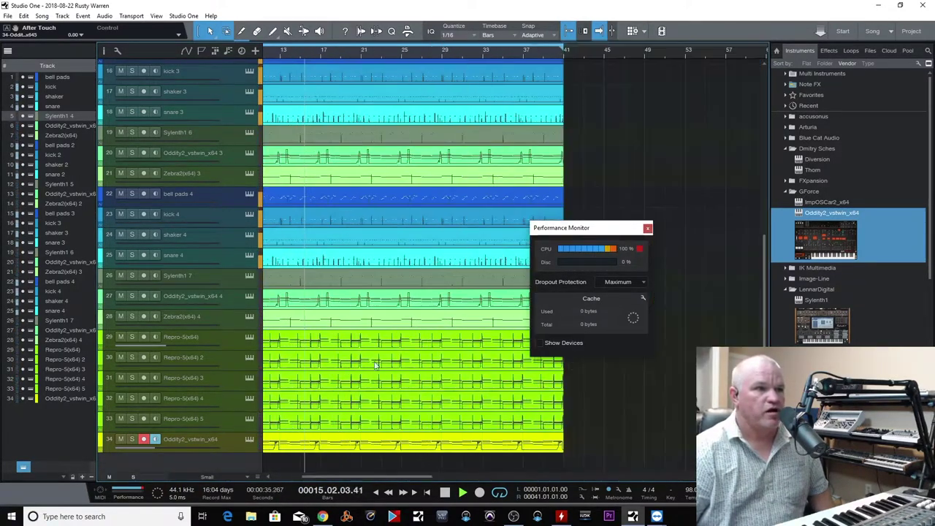
Open the Repro-5(x64) 2 part in the note editor, view the mixer console across its channels during playback, and close both.
double_click(375, 365)
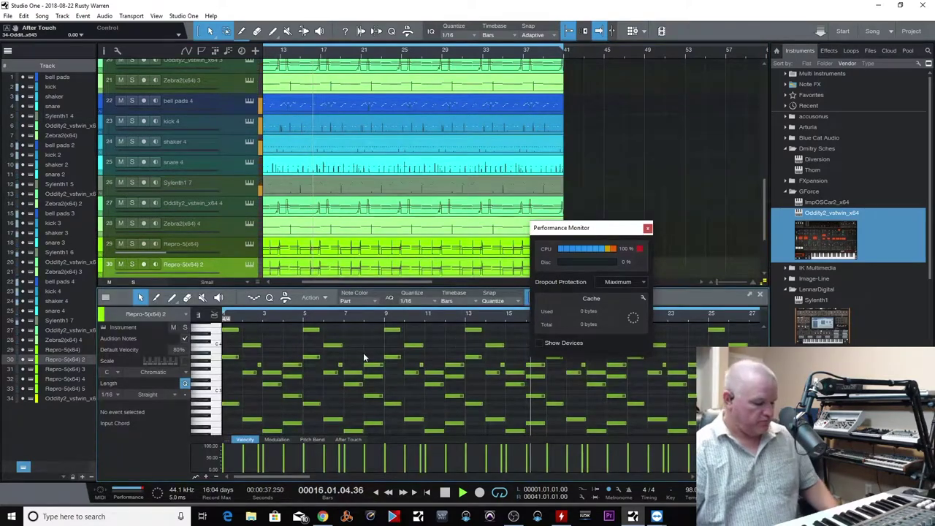
key(F2)
key(F2)
key(F3)
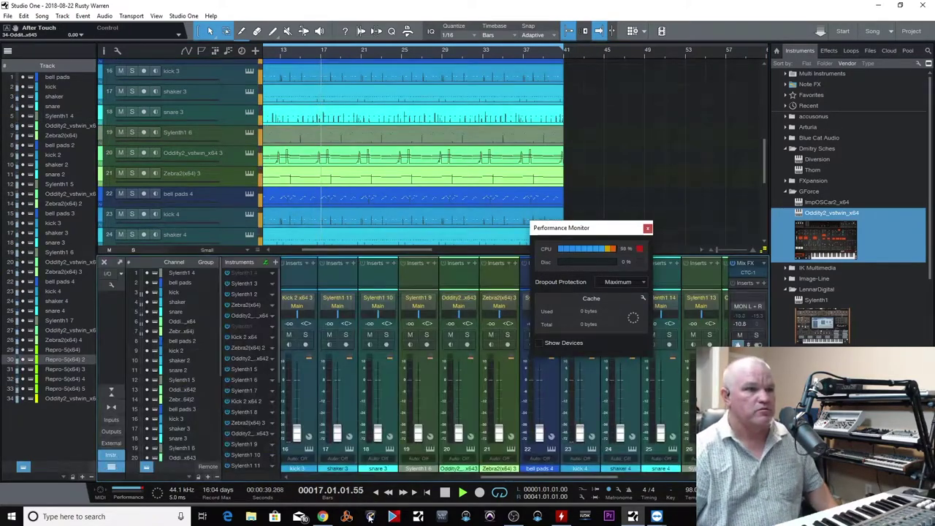
drag(539, 478, 333, 473)
key(F3)
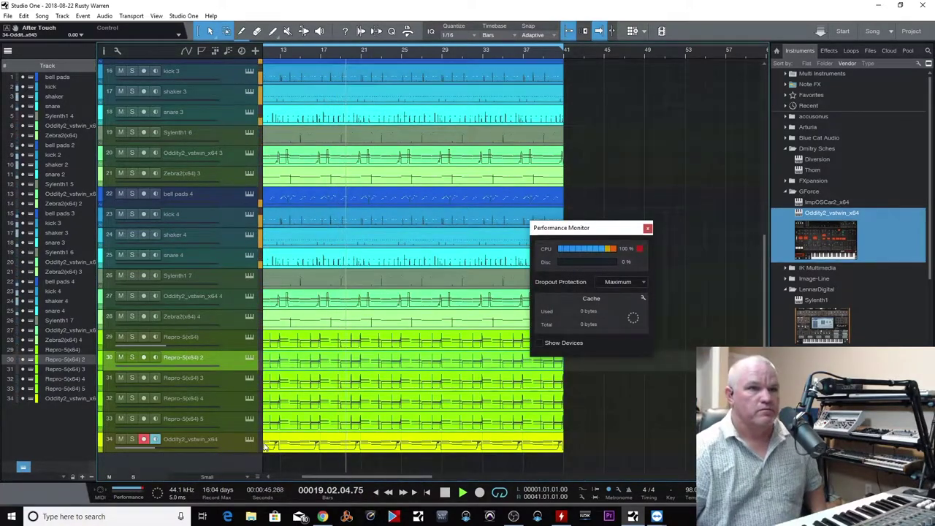
click(498, 491)
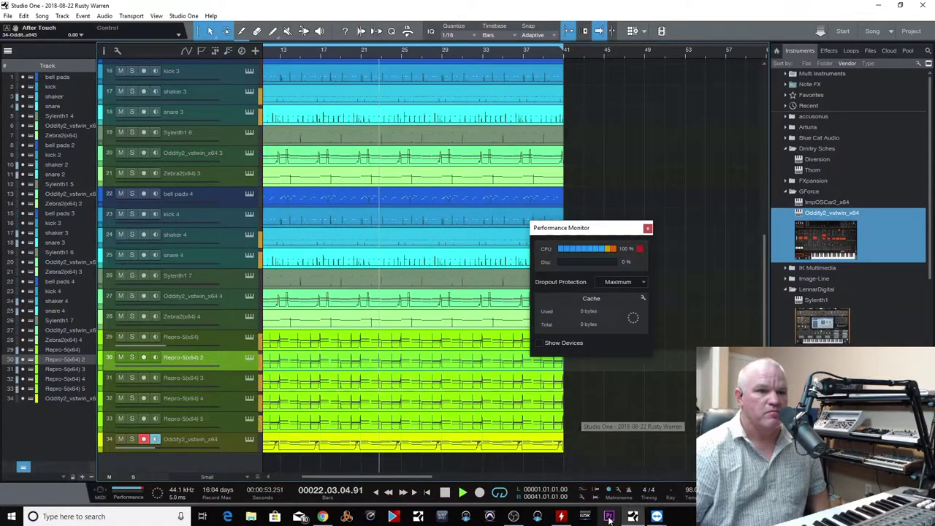
Switch to Adobe Premiere Pro during playback, open the project "no no" without relinking its media, close Premiere unsaved, and stop the song.
click(610, 517)
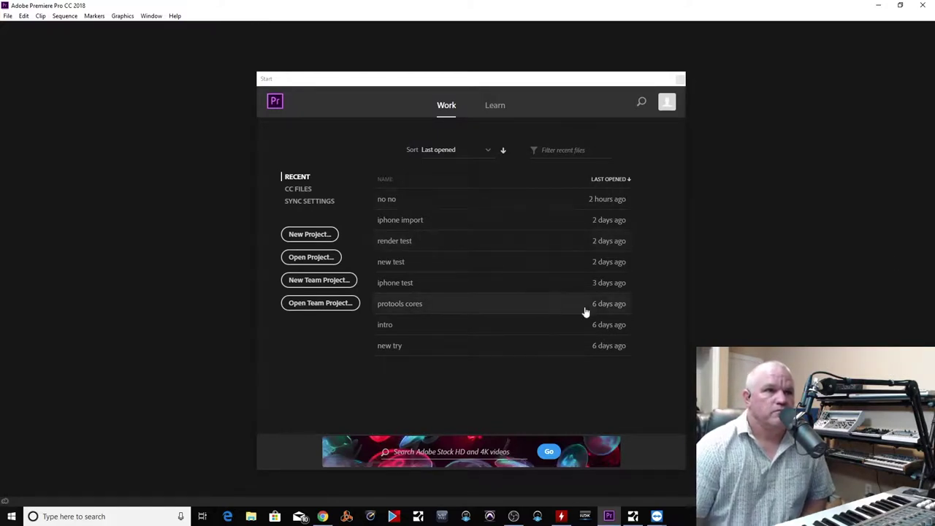
click(394, 198)
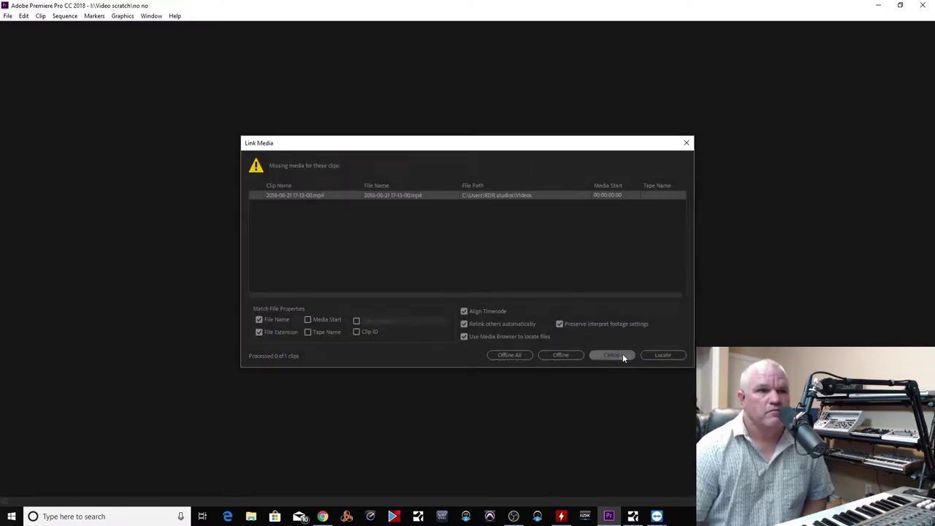
click(618, 355)
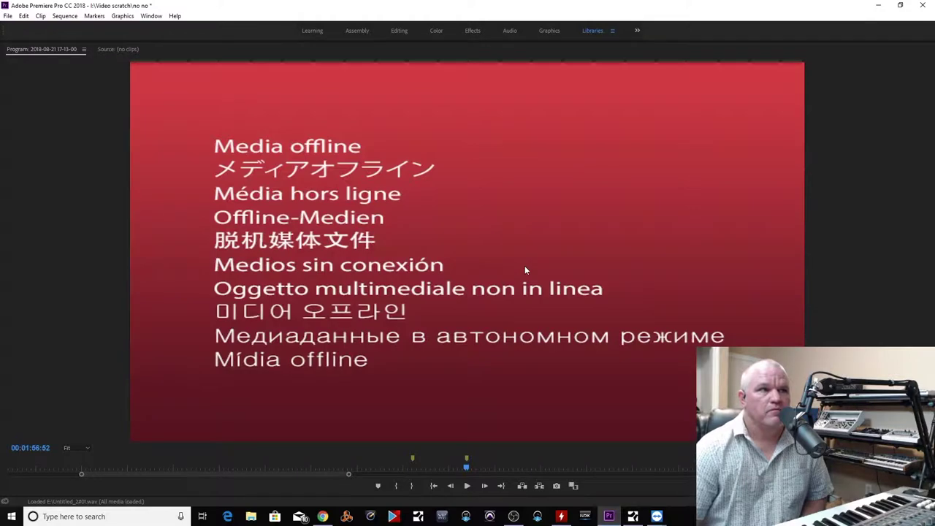
click(926, 10)
click(467, 267)
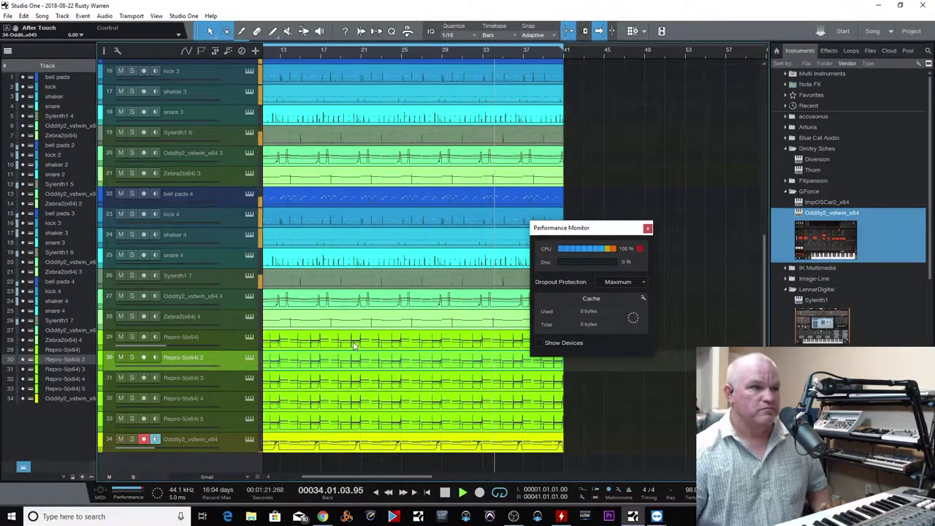
key(space)
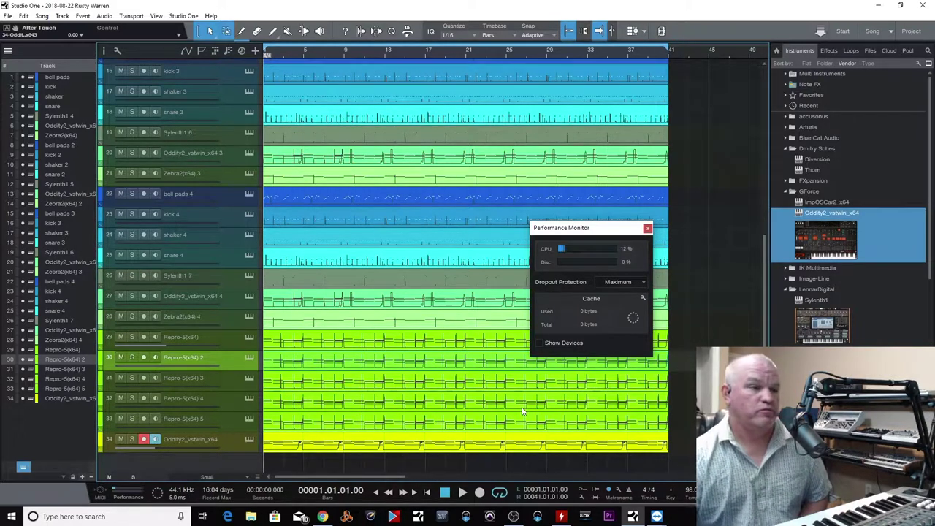
Check the OBS recording window and the temperatures in HWMonitor while the song is stopped, and put both windows away.
click(514, 516)
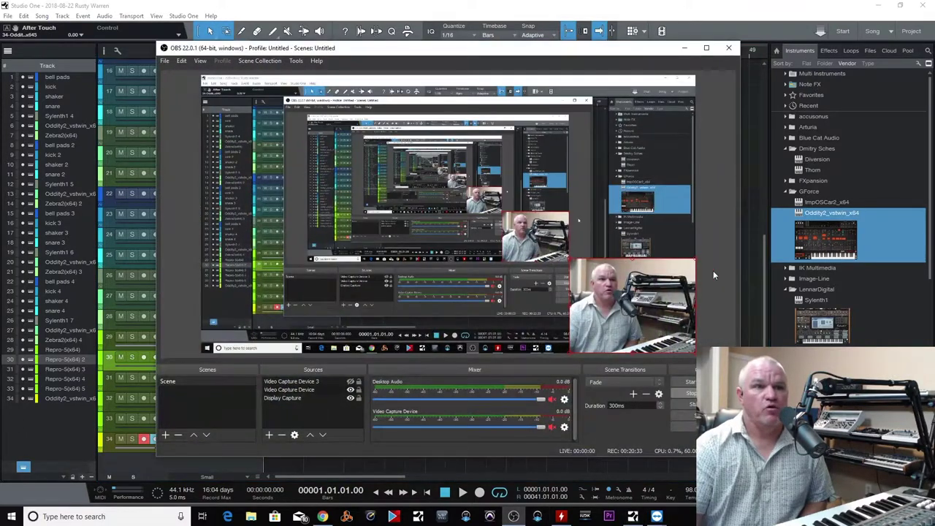
click(514, 517)
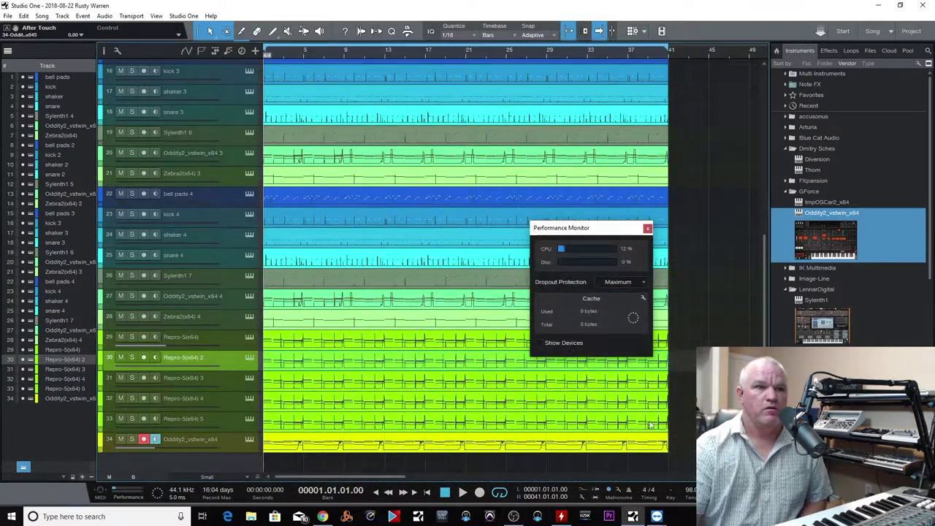
click(561, 517)
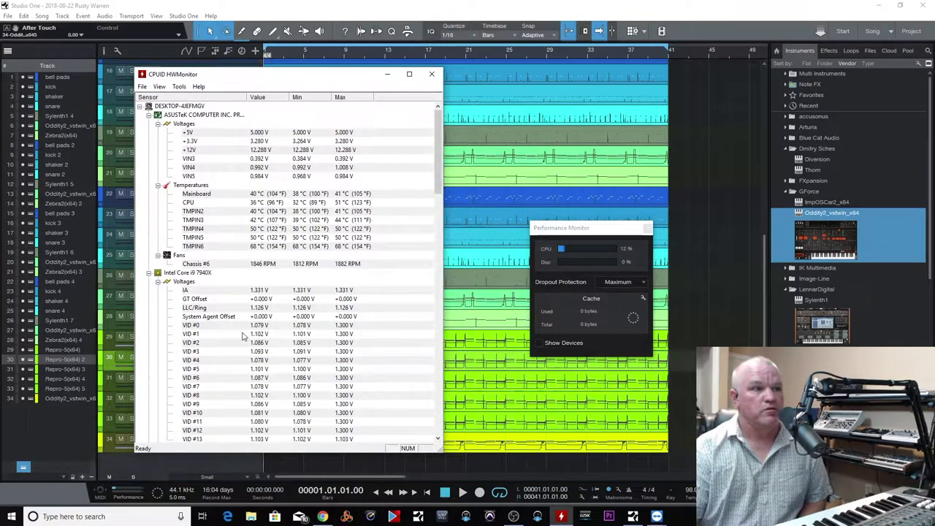
scroll(245, 336, down, 10)
scroll(270, 233, up, 10)
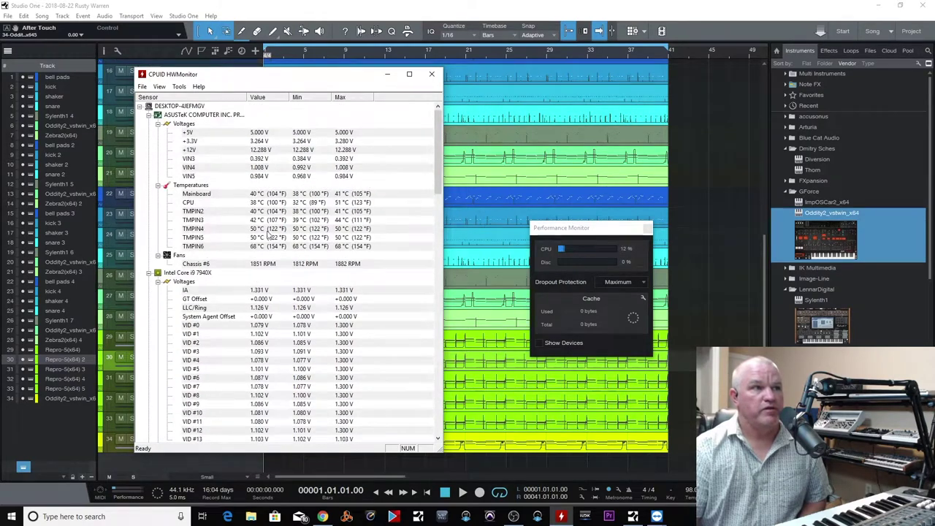
click(387, 74)
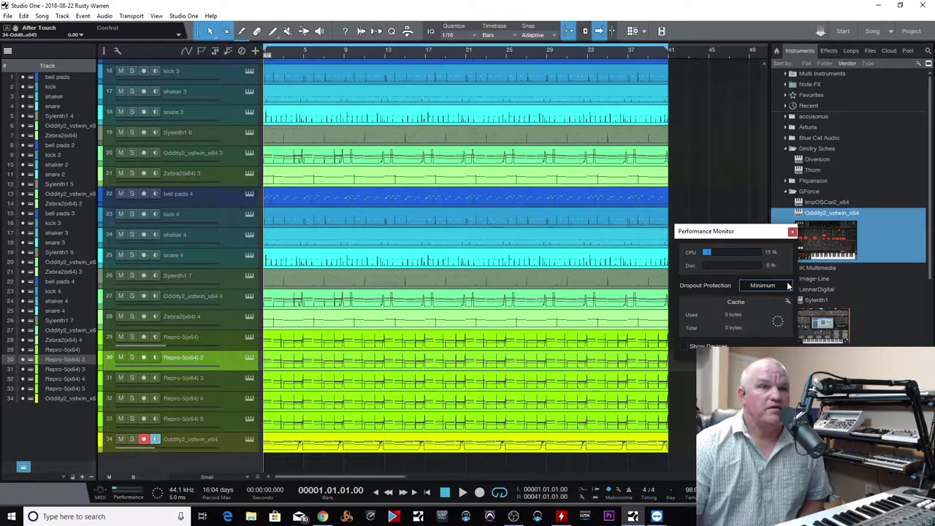
Set Dropout Protection to Maximum in the audio processing options, close the options, and reposition the Performance Monitor.
click(184, 16)
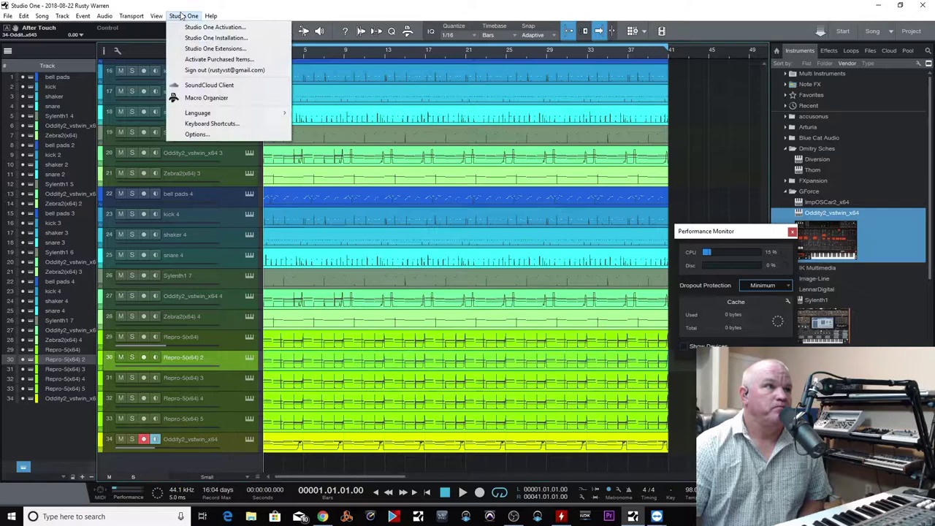
click(197, 135)
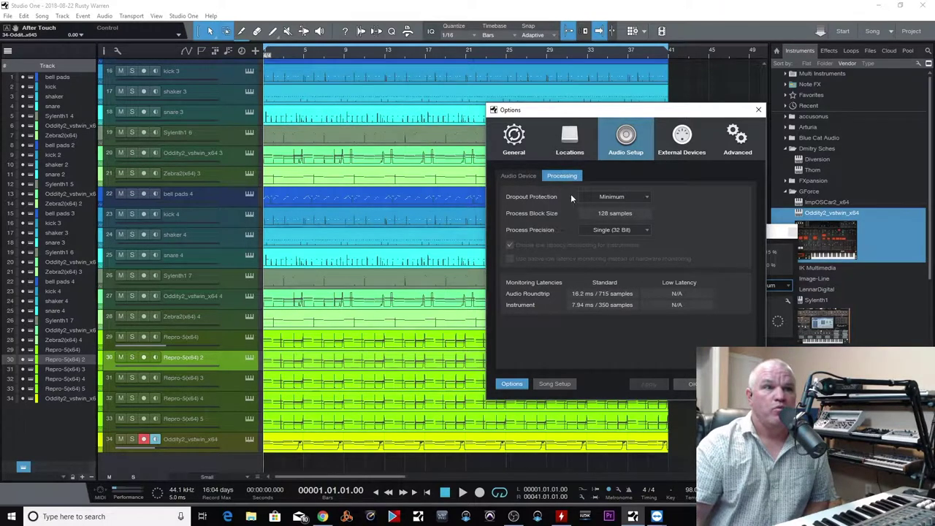
click(644, 196)
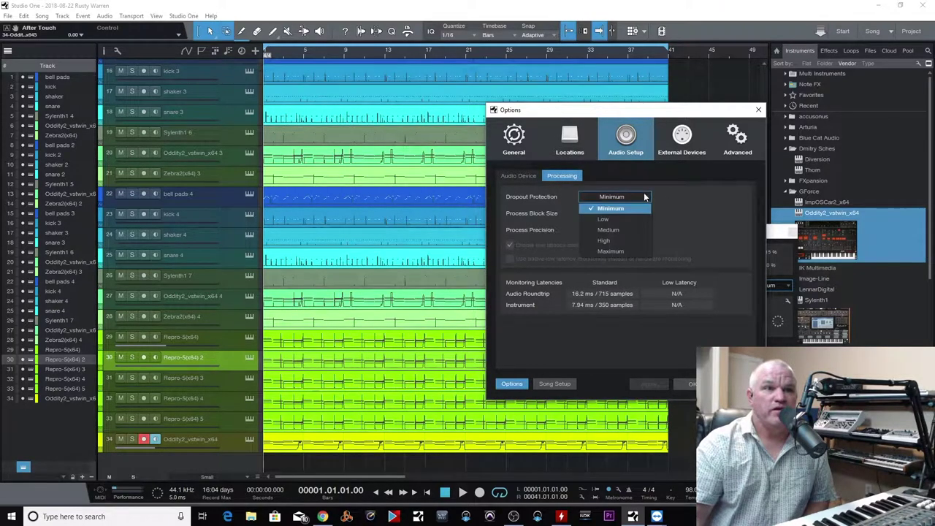
click(629, 252)
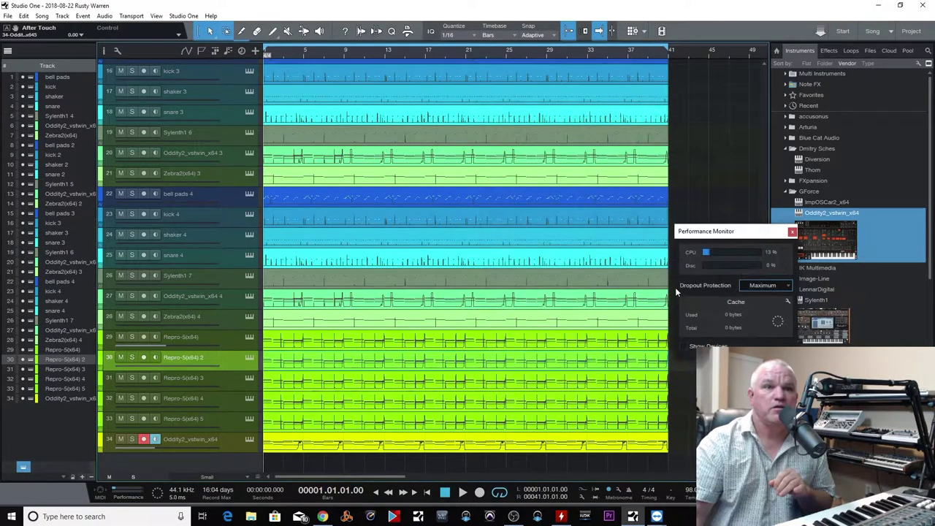
drag(738, 232, 751, 237)
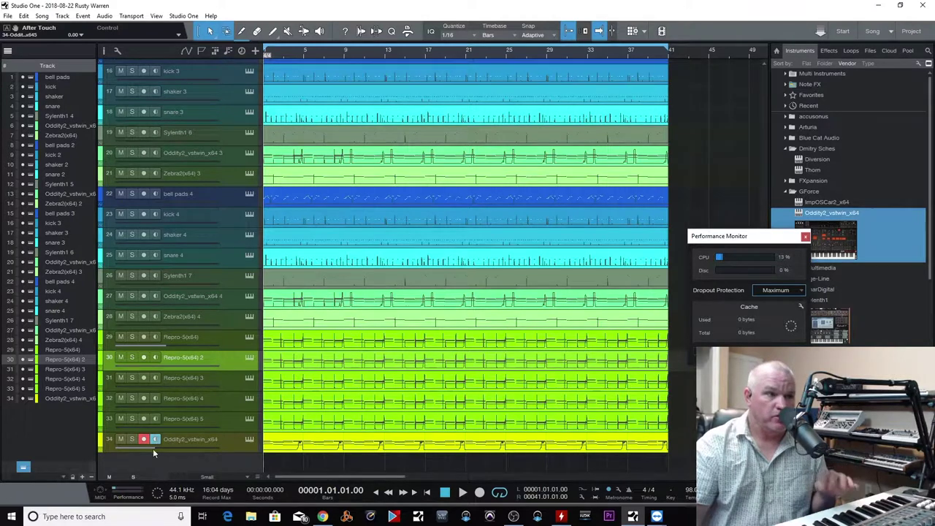
Select track 34 (Oddity2_vstwin_x64) and briefly play the song with Dropout Protection at Maximum and the track record-armed.
click(197, 439)
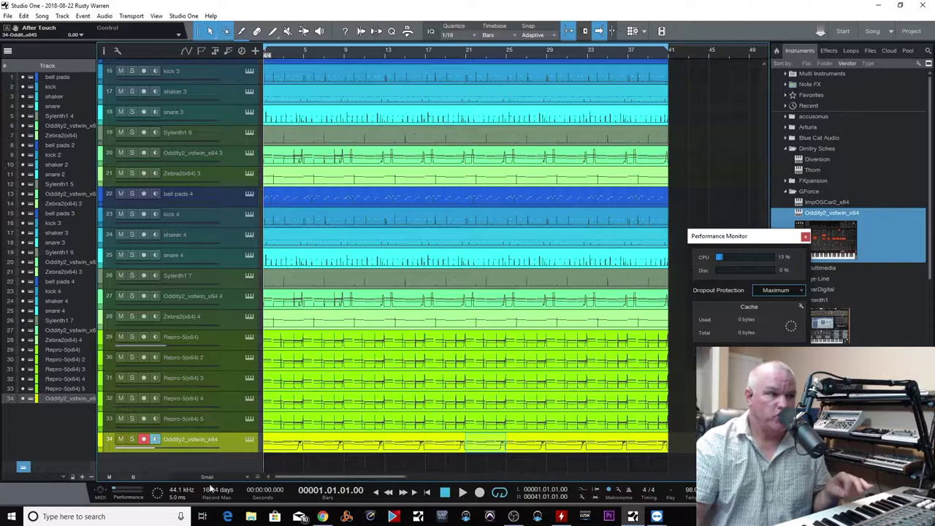
click(145, 439)
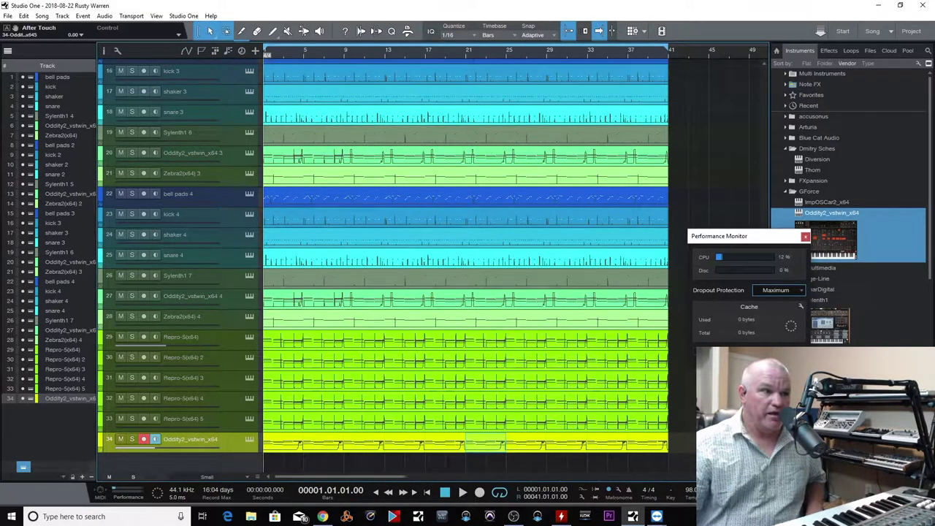
key(space)
key(space)
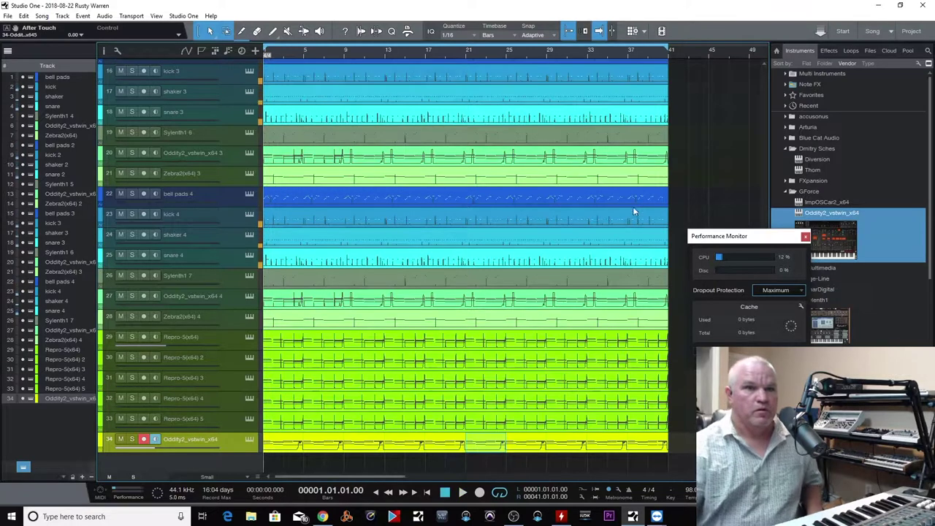
Set Dropout Protection to Minimum in the Performance Monitor and play the song to test the CPU load with track 34 armed.
click(799, 292)
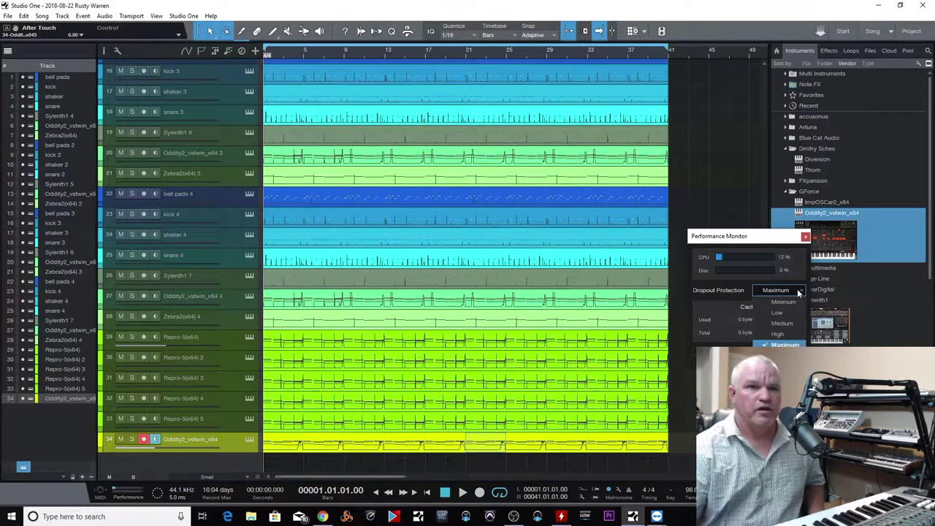
click(776, 303)
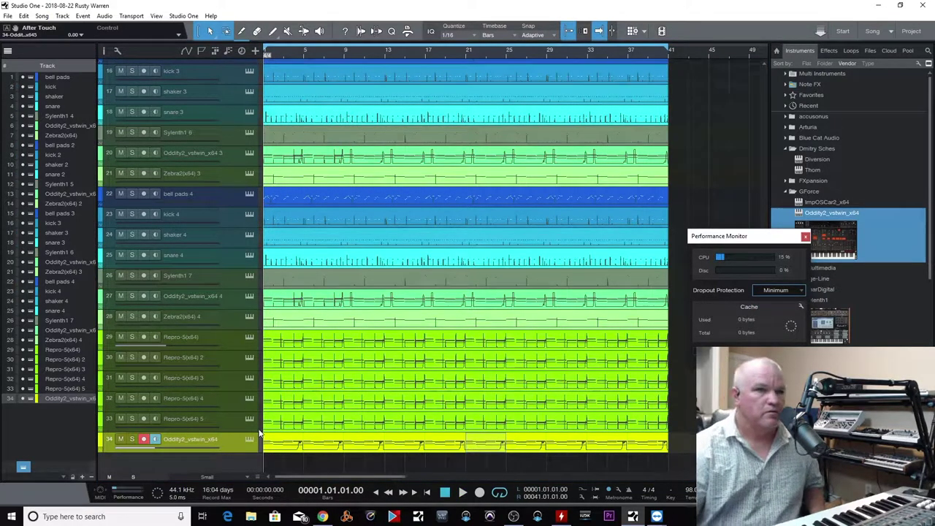
drag(762, 238, 750, 155)
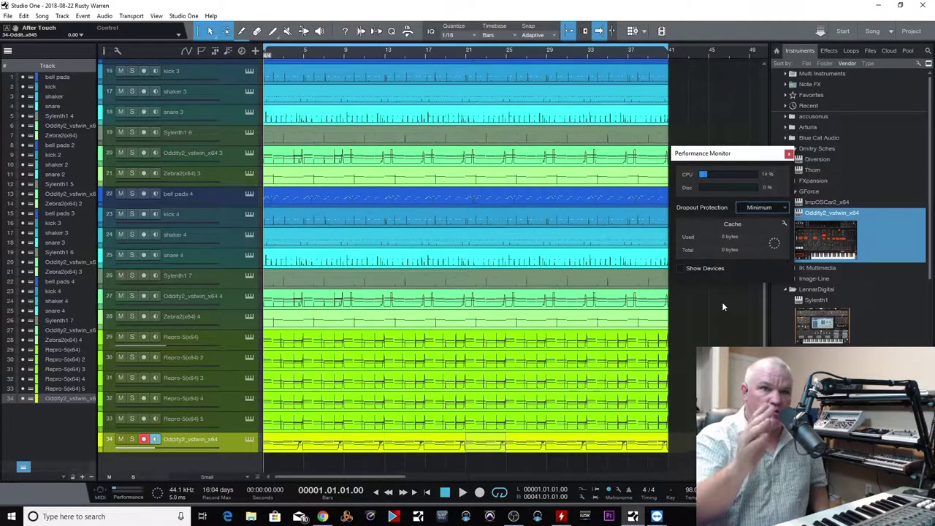
key(space)
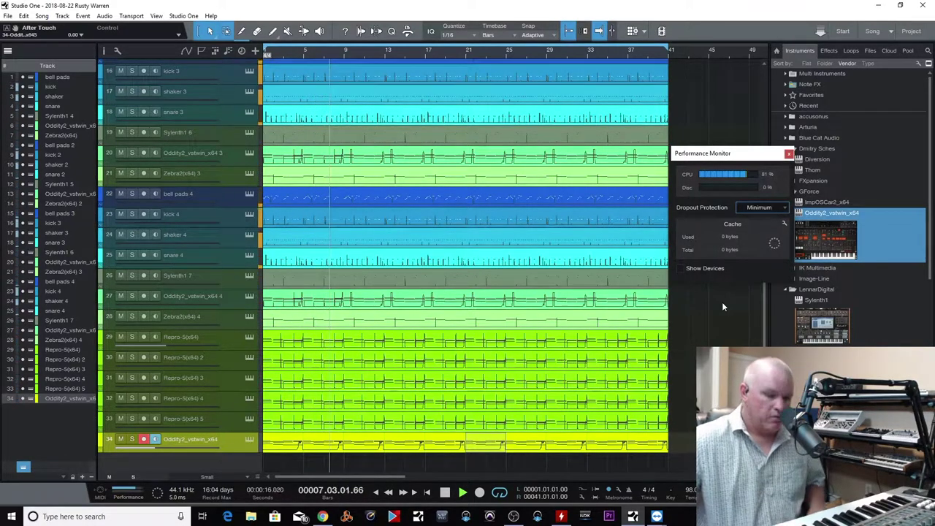
key(space)
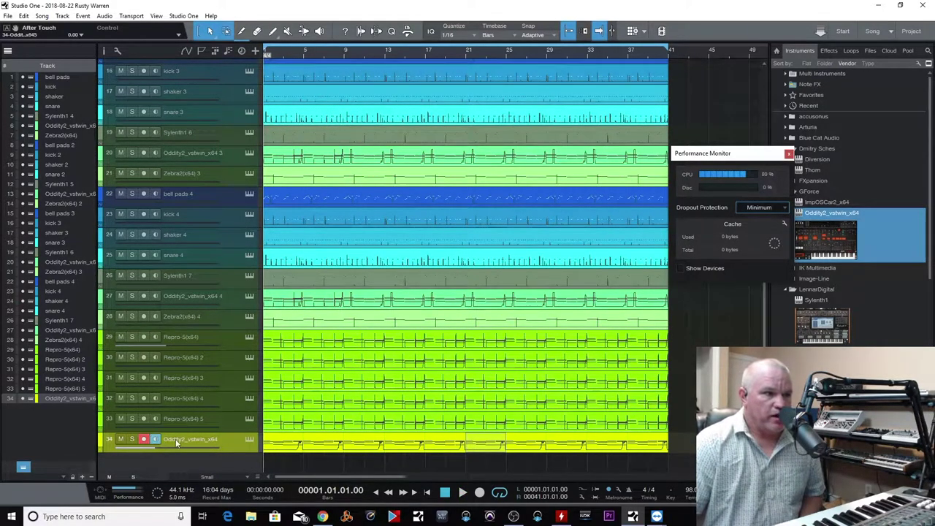
Disarm track 34, play the song while arming and disarming tracks 34, 33, 32 and 31 in turn, and stop playback.
click(145, 440)
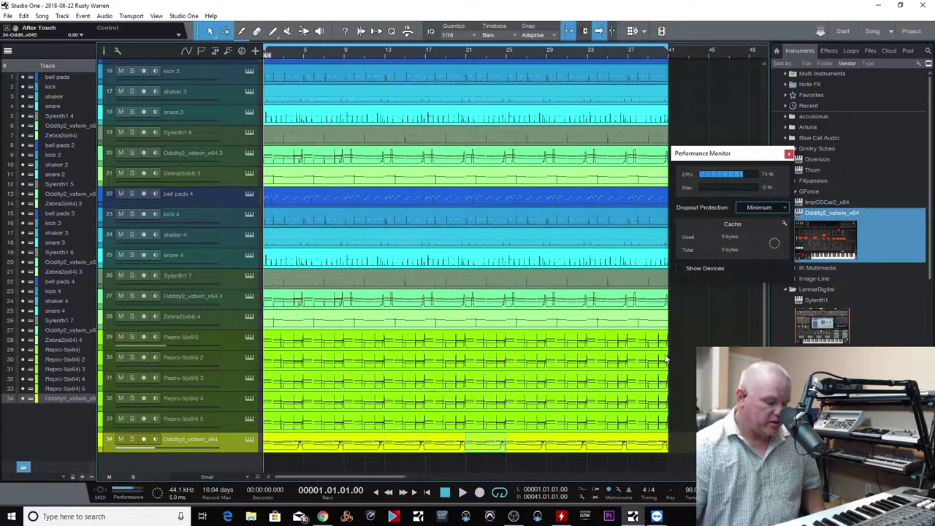
key(space)
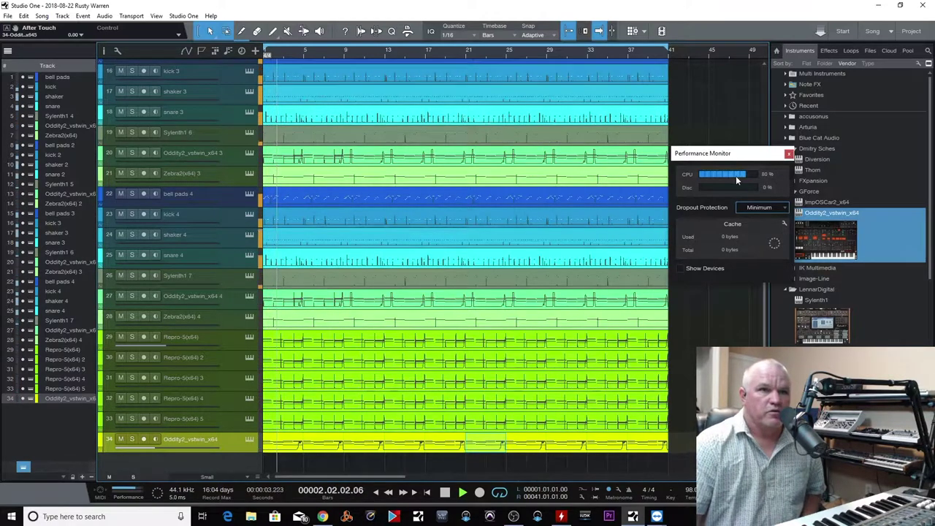
click(144, 439)
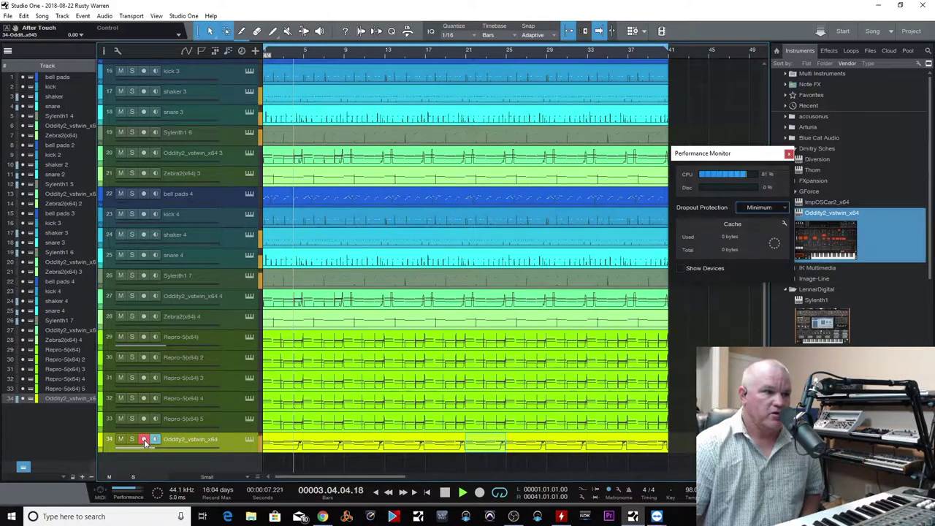
click(144, 439)
click(144, 418)
click(144, 419)
click(144, 398)
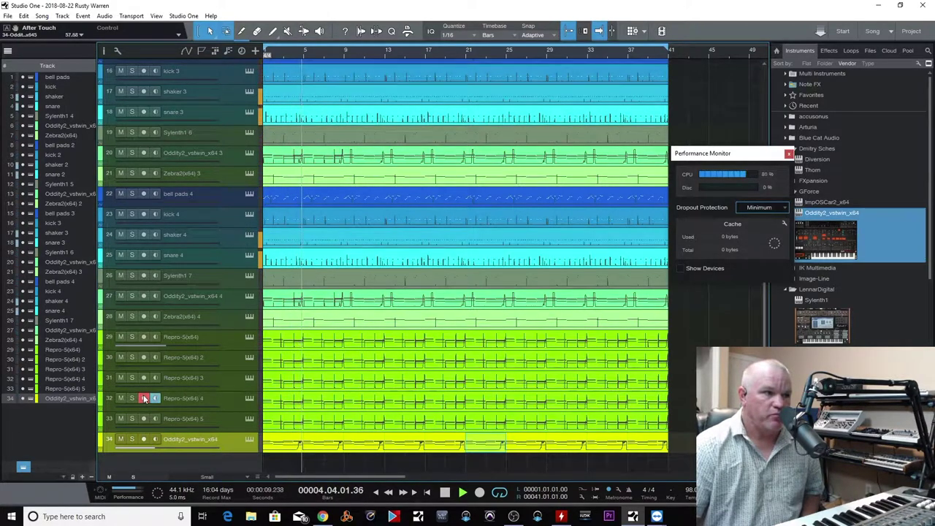
click(144, 398)
click(144, 377)
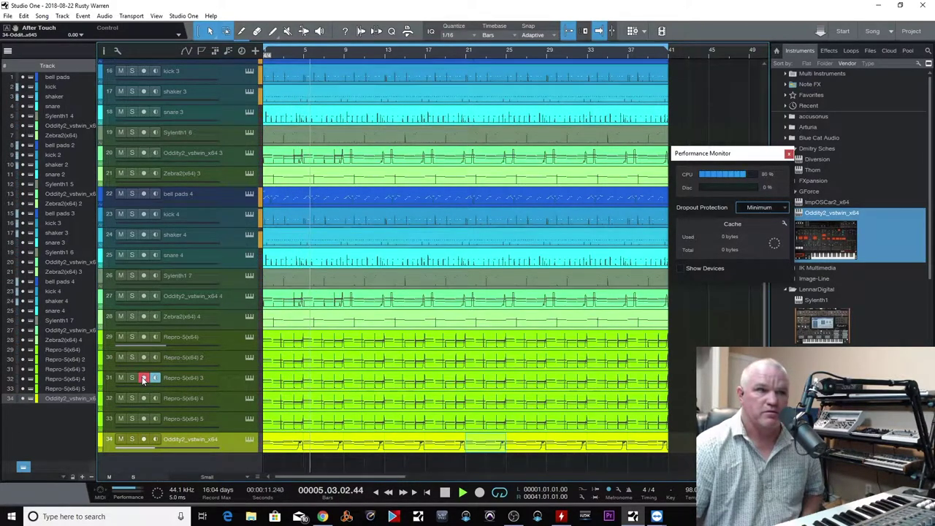
click(144, 378)
key(space)
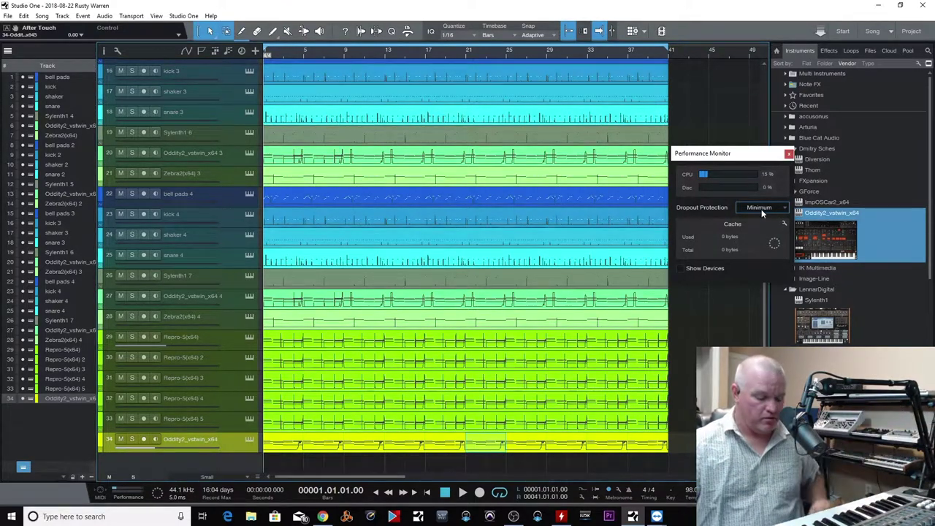
Play the song briefly at Minimum Dropout Protection with no track record-armed, and stop playback.
key(space)
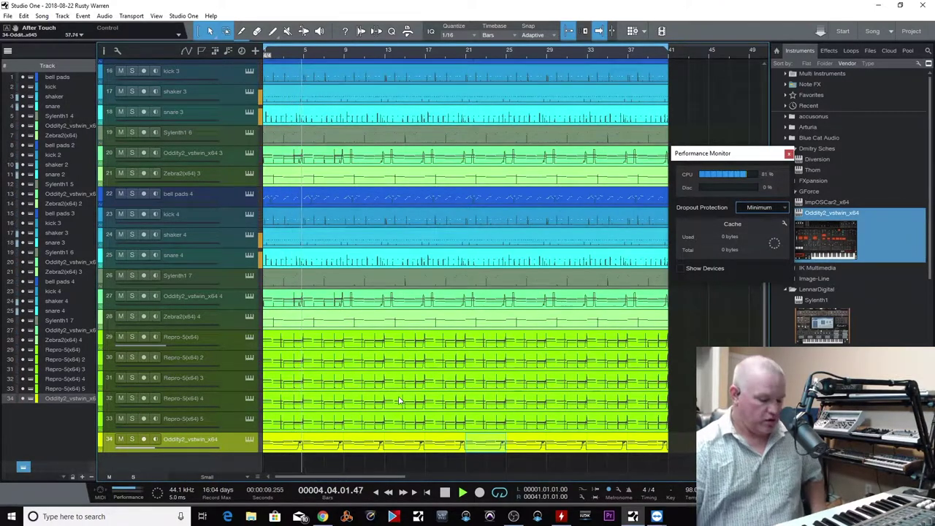
key(space)
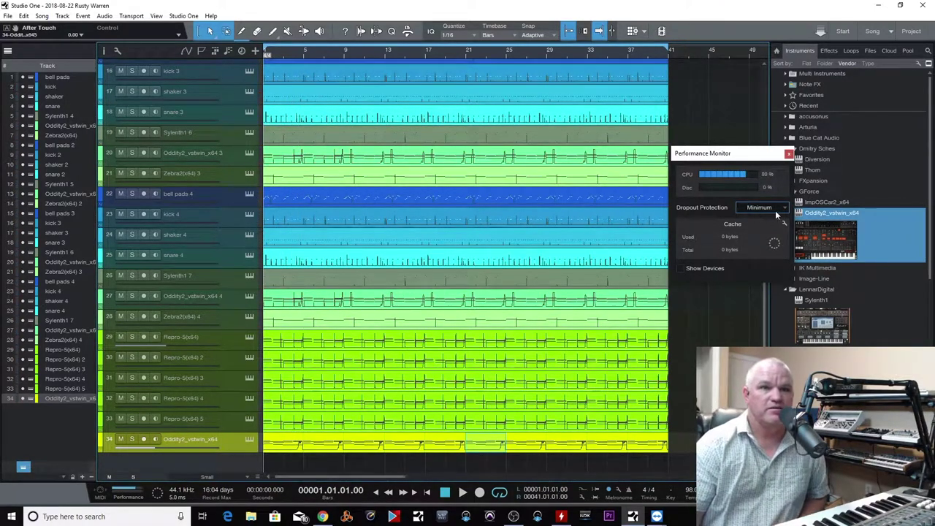
Set Dropout Protection to Maximum in the Performance Monitor and record-arm track 34 (Oddity2_vstwin_x64).
click(782, 206)
click(763, 260)
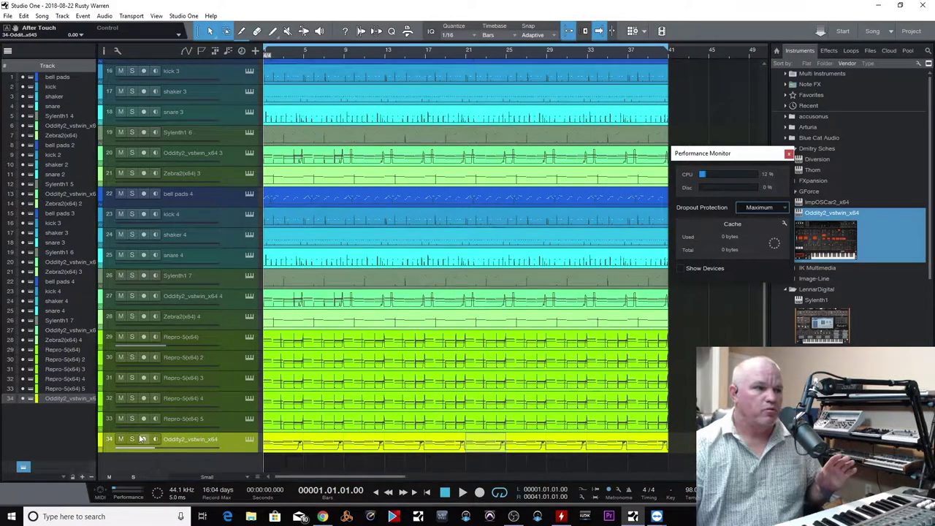
click(144, 440)
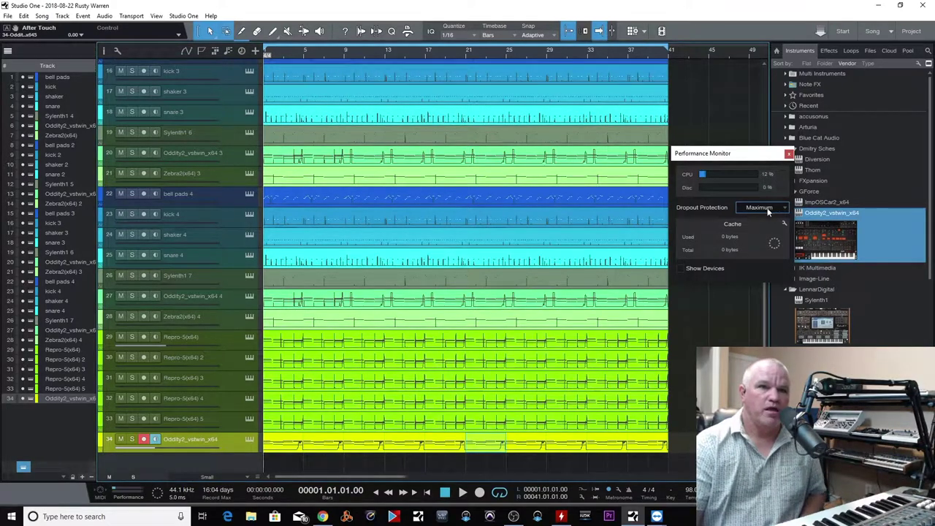
Look through the instrument list in the mixer console without renaming any device, and hide the console again.
key(F3)
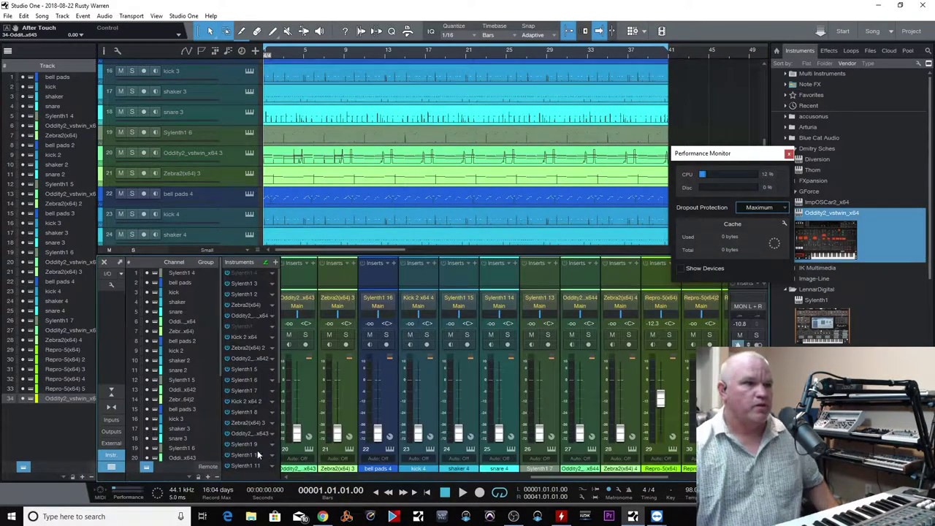
right_click(270, 349)
click(274, 381)
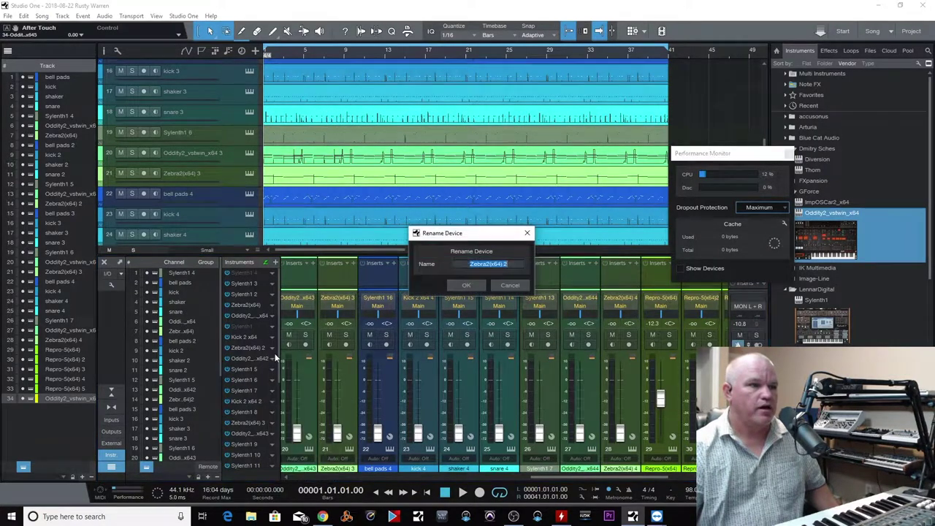
click(511, 285)
scroll(241, 394, down, 5)
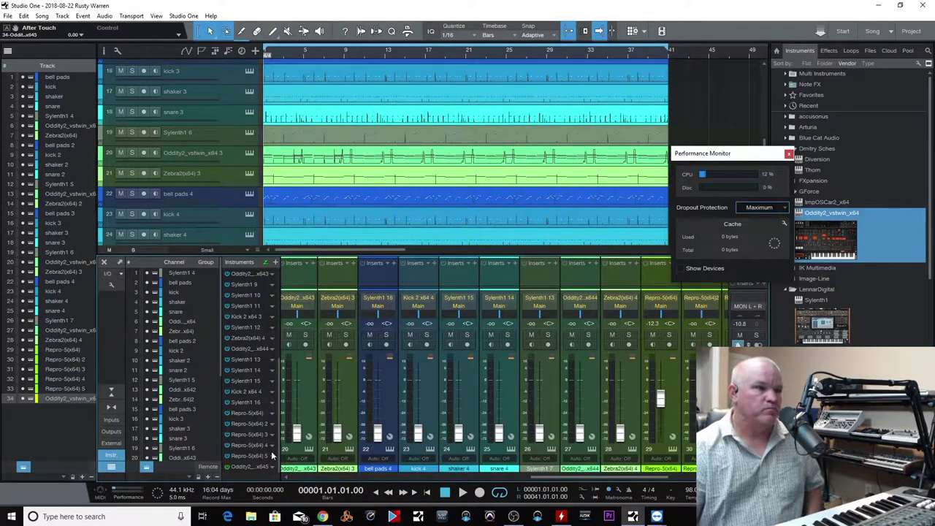
scroll(281, 395, up, 4)
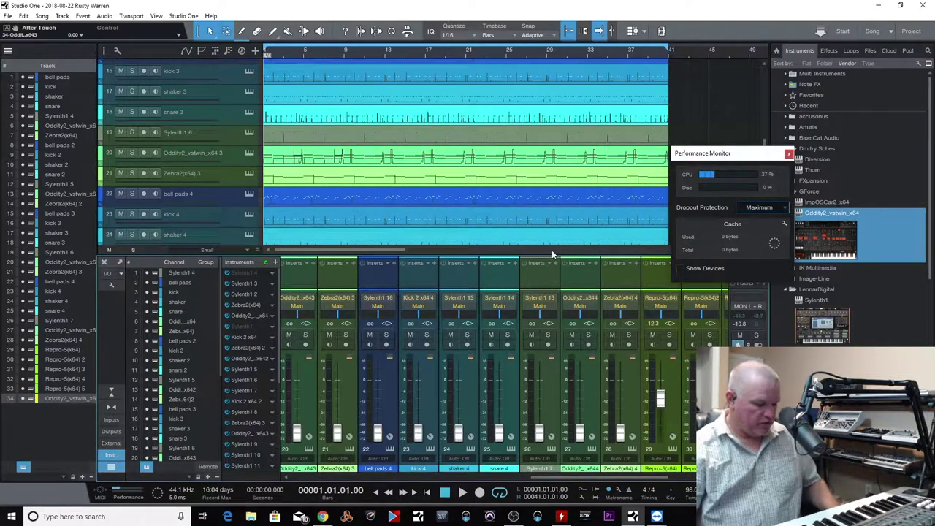
key(F3)
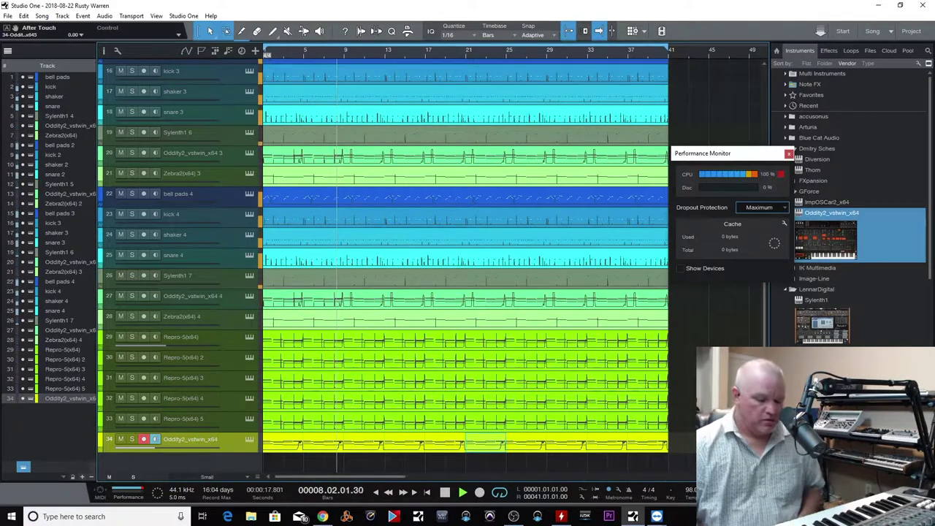
Stop the song after the Maximum Dropout Protection playback test and disarm track 34.
key(space)
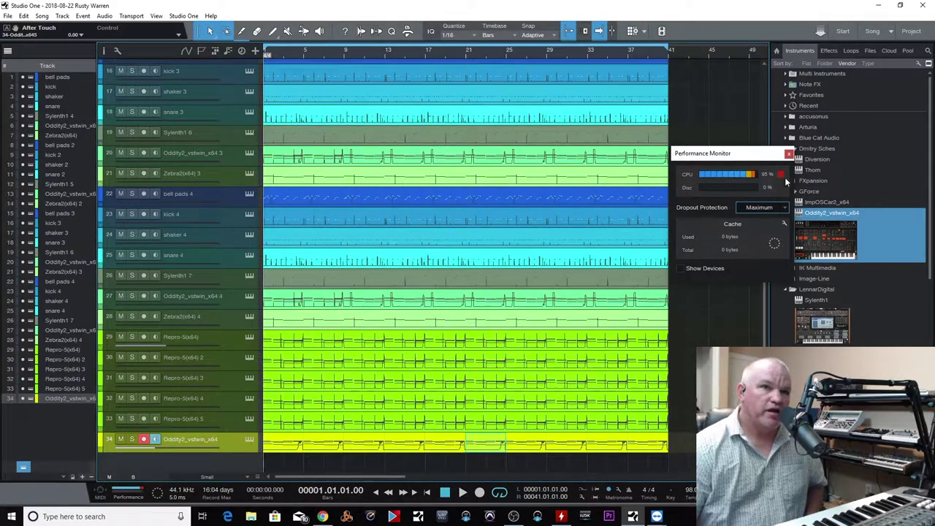
click(145, 439)
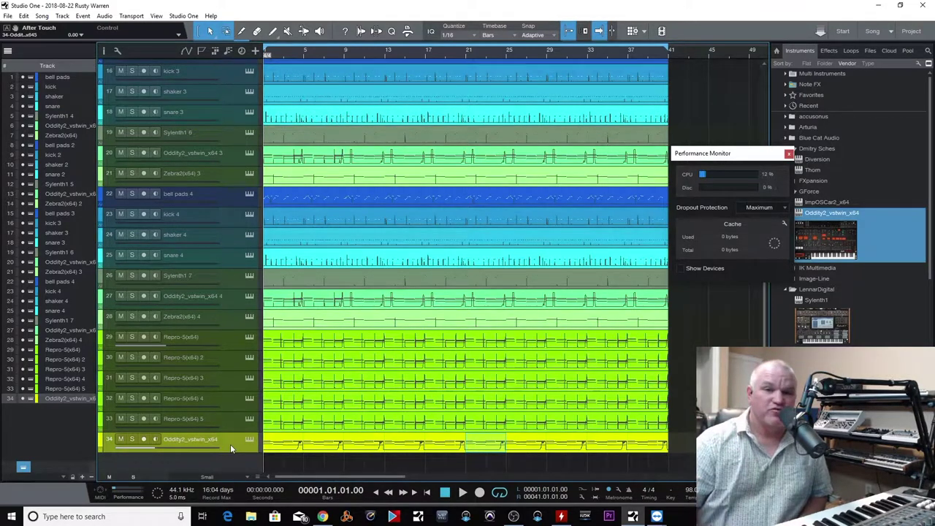
Test record-arming on tracks 33 and 34, and select tracks 32, 27 and 28 in turn with the song stopped.
click(224, 417)
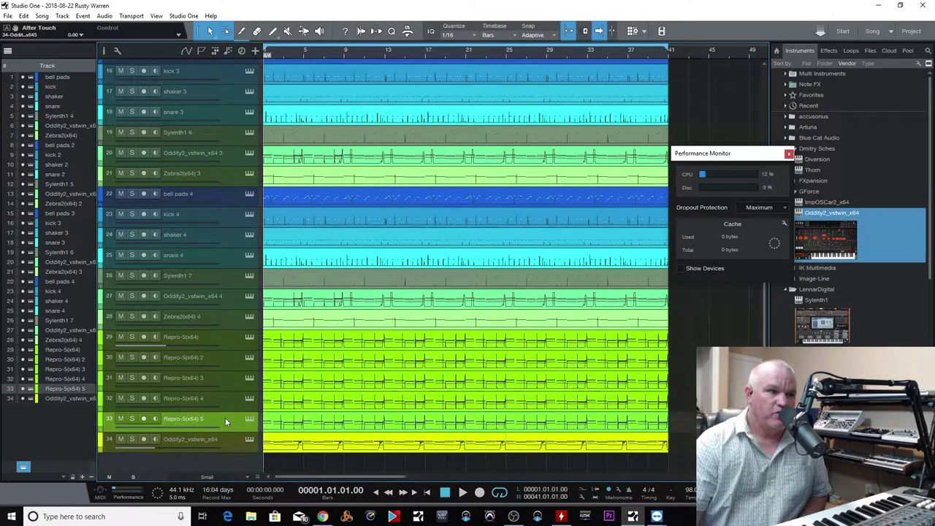
click(143, 418)
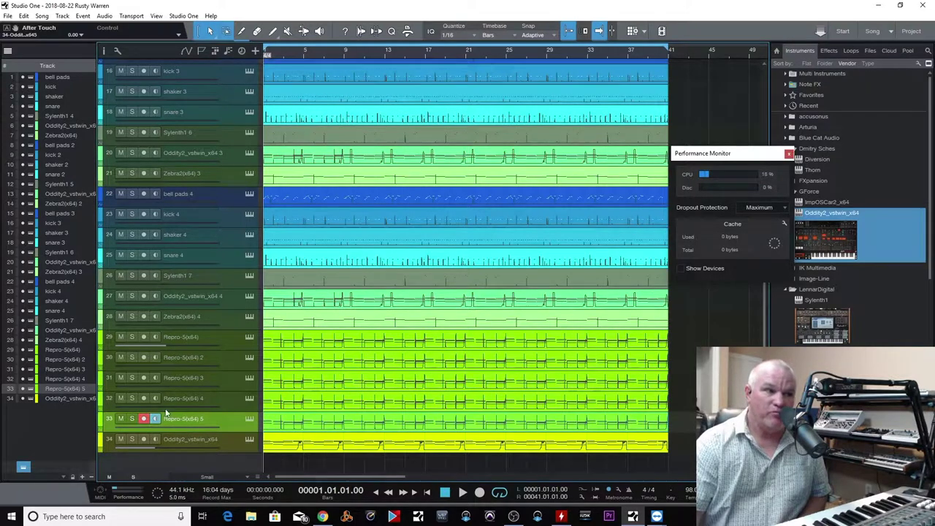
click(227, 440)
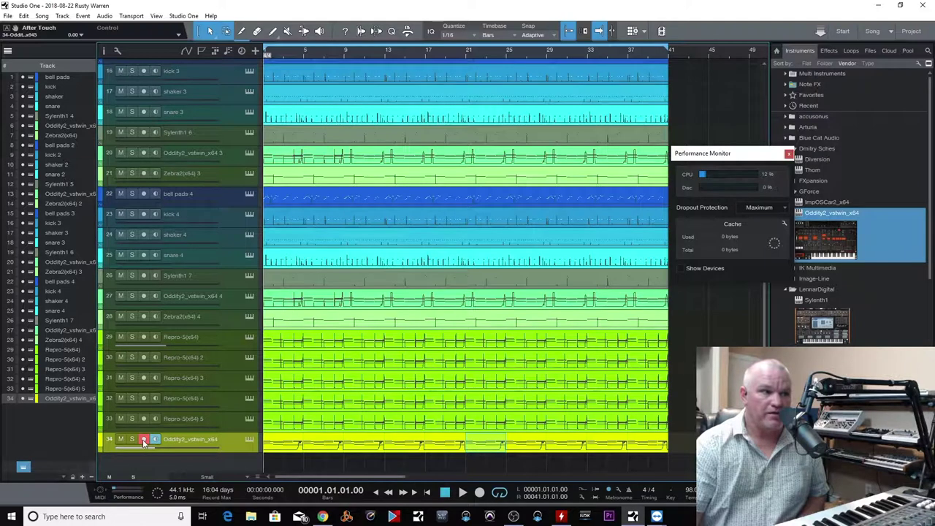
click(225, 400)
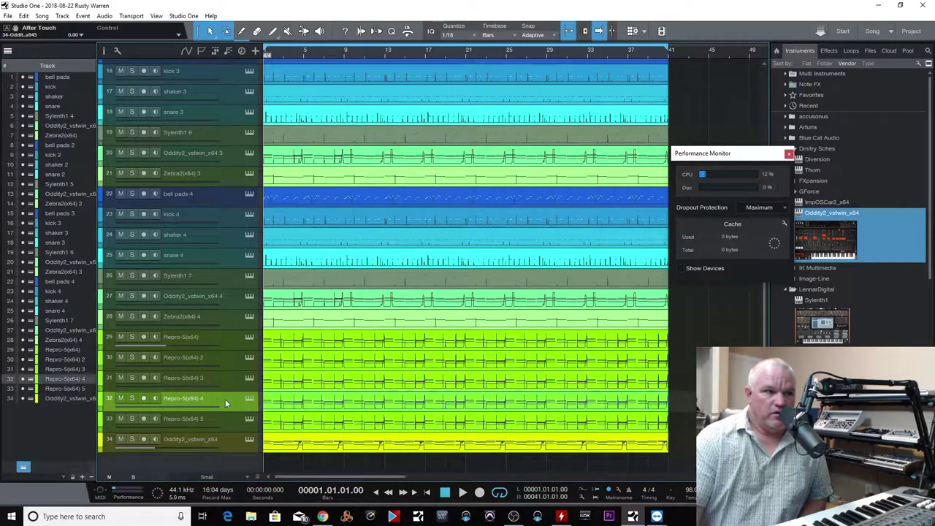
click(226, 299)
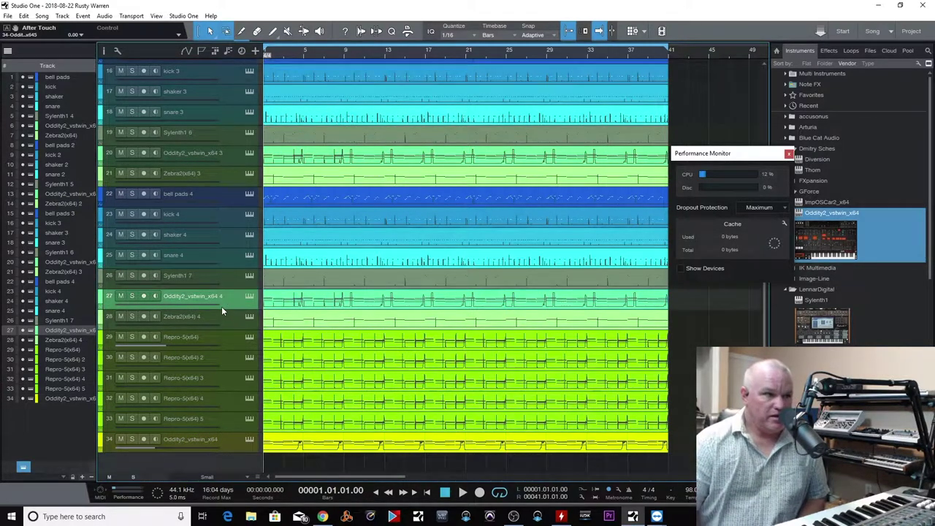
click(227, 318)
Select and record-arm track 29 (Repro-5(x64)), and play the song briefly to test the CPU load.
click(226, 336)
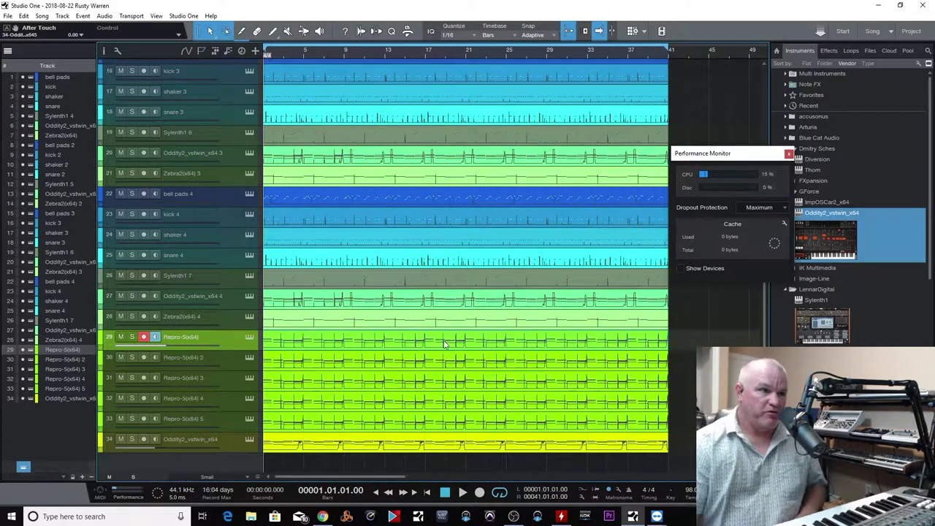
key(space)
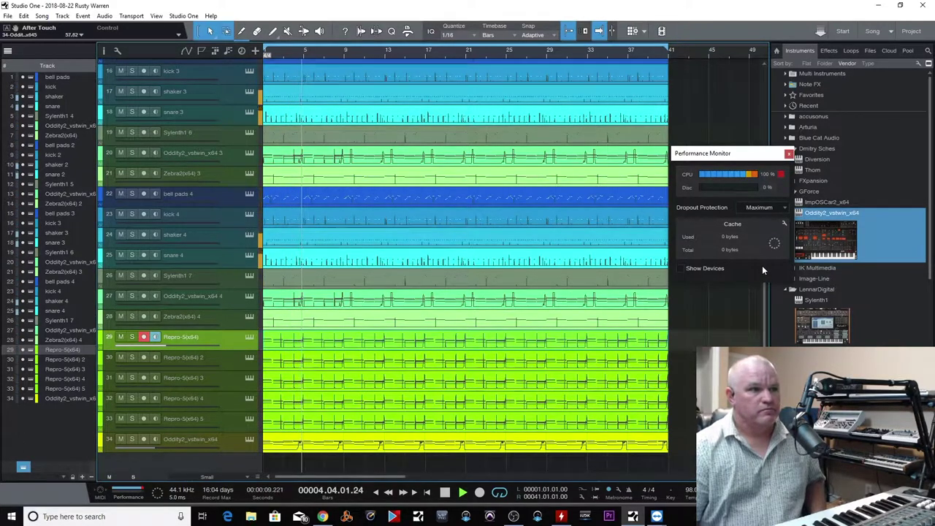
key(space)
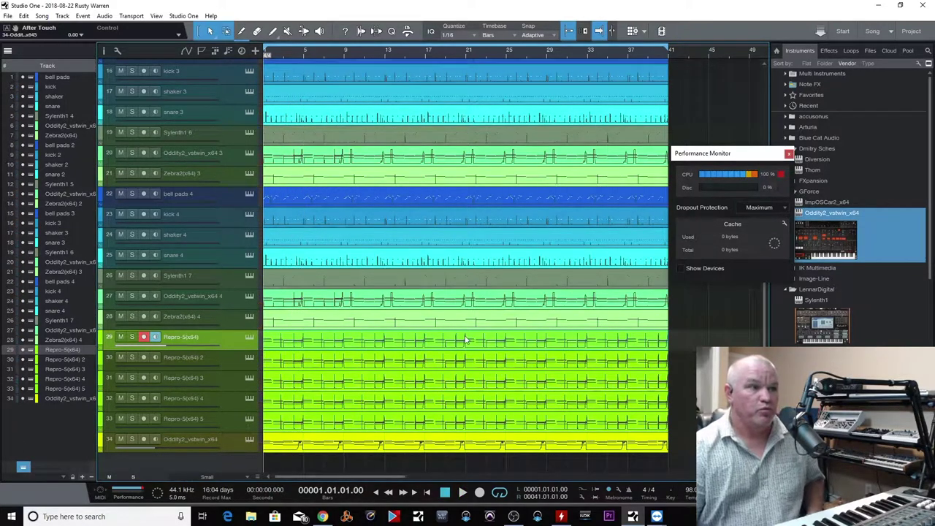
Disarm track 29 and play the song with no track armed to test the CPU load at Maximum Dropout Protection.
click(143, 337)
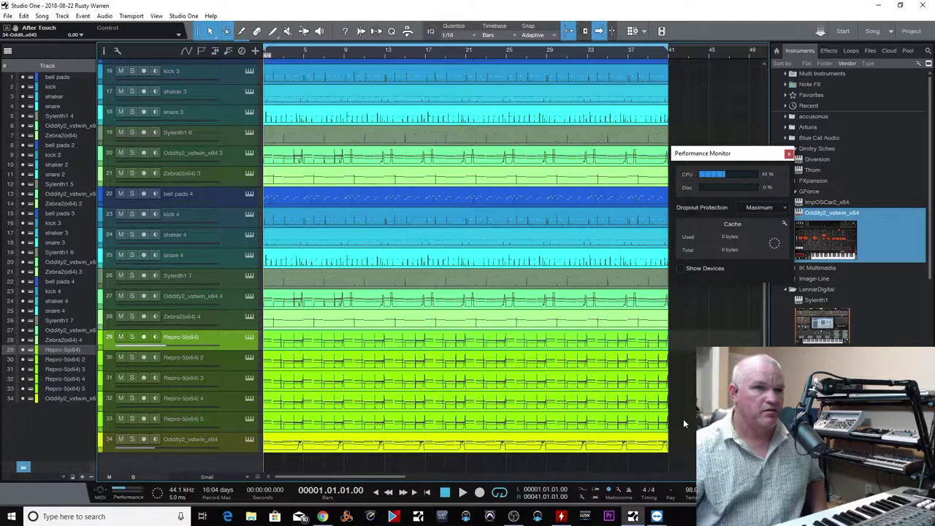
key(space)
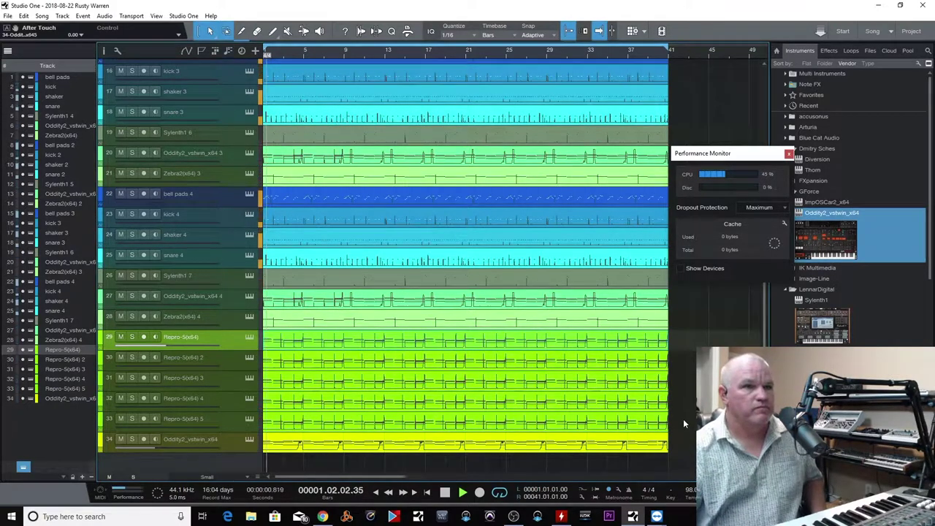
key(space)
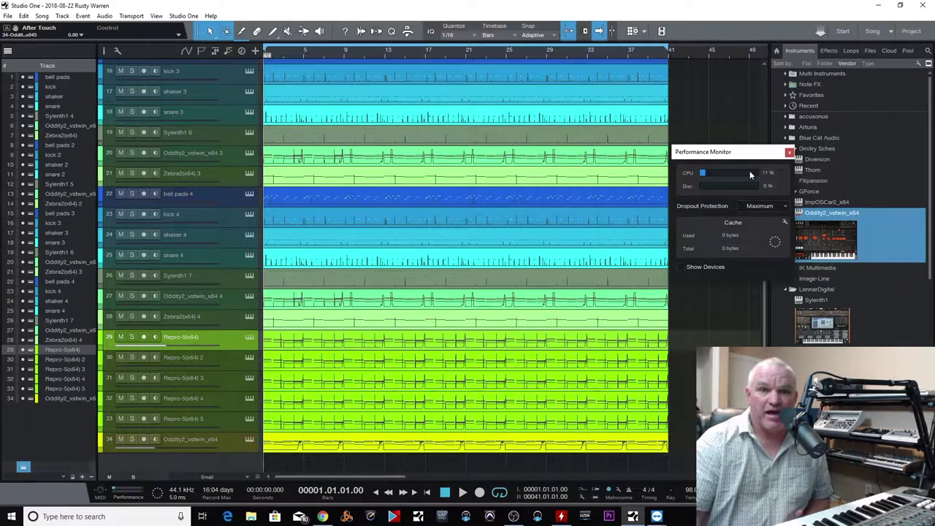
Start playback with the mixer console shown and turn on Show Devices in the Performance Monitor.
key(space)
key(F3)
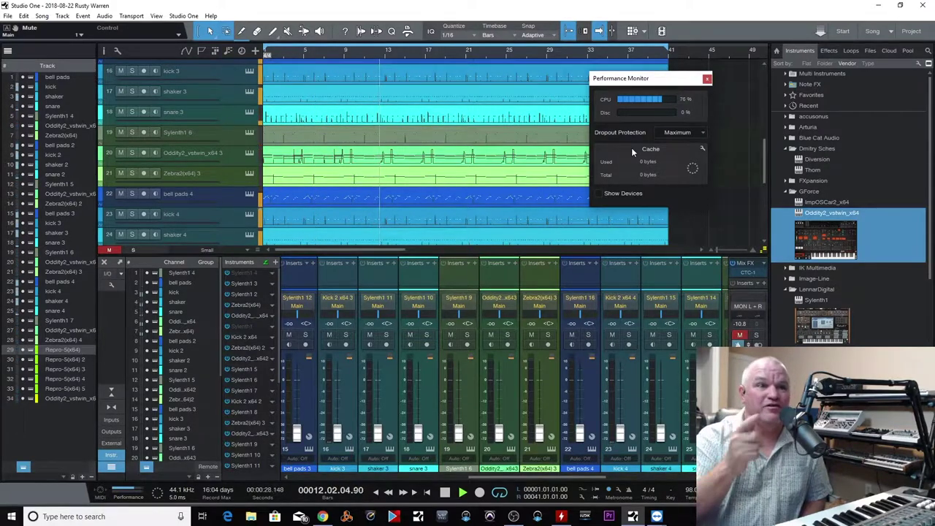
click(600, 194)
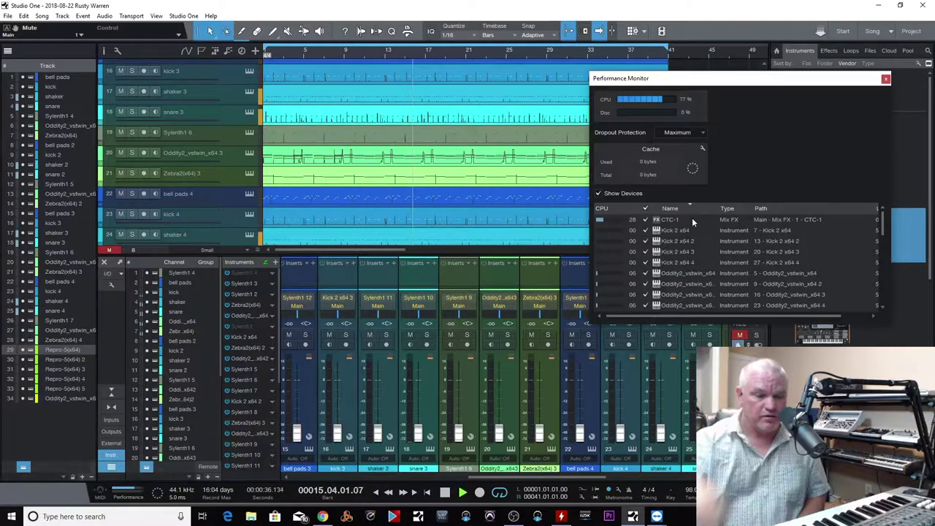
key(F3)
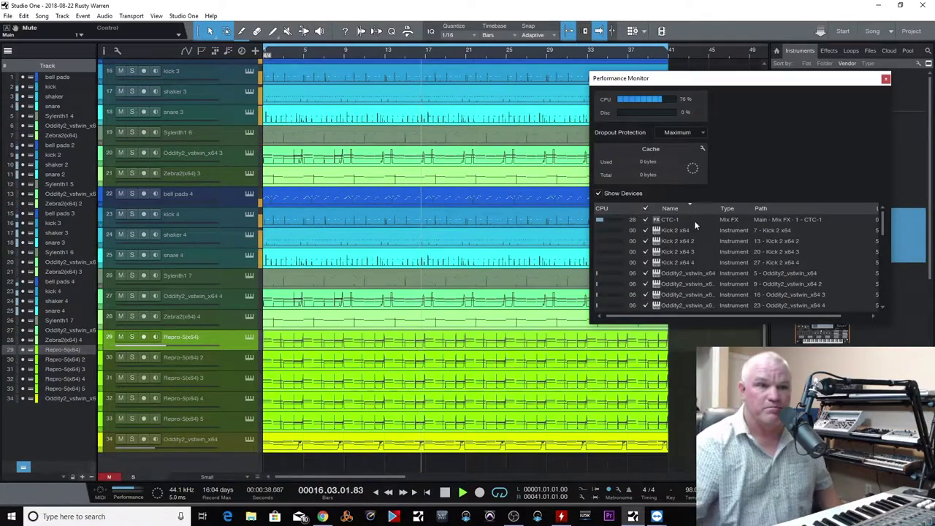
key(F3)
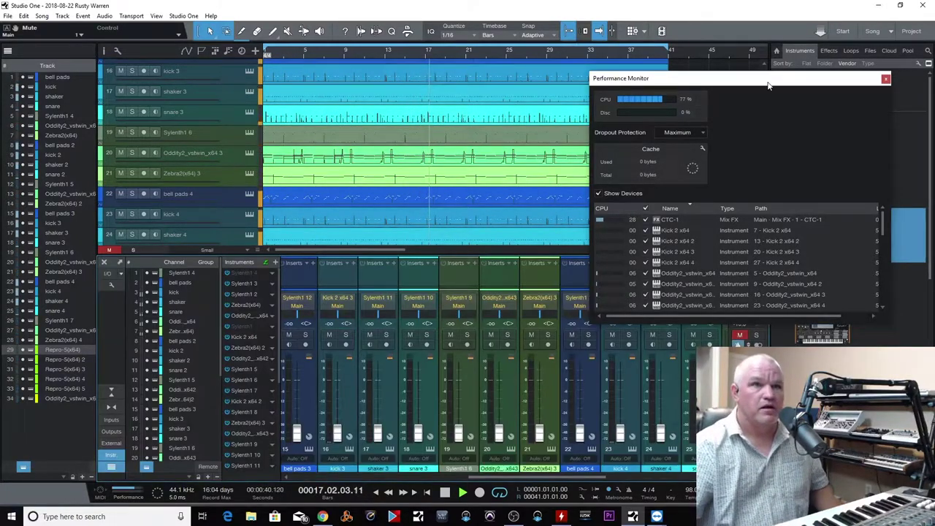
Move the Performance Monitor clear of the Main channel, view the CTC-1 Mix FX plug-in on it, and close the plug-in.
drag(768, 86, 541, 45)
click(749, 274)
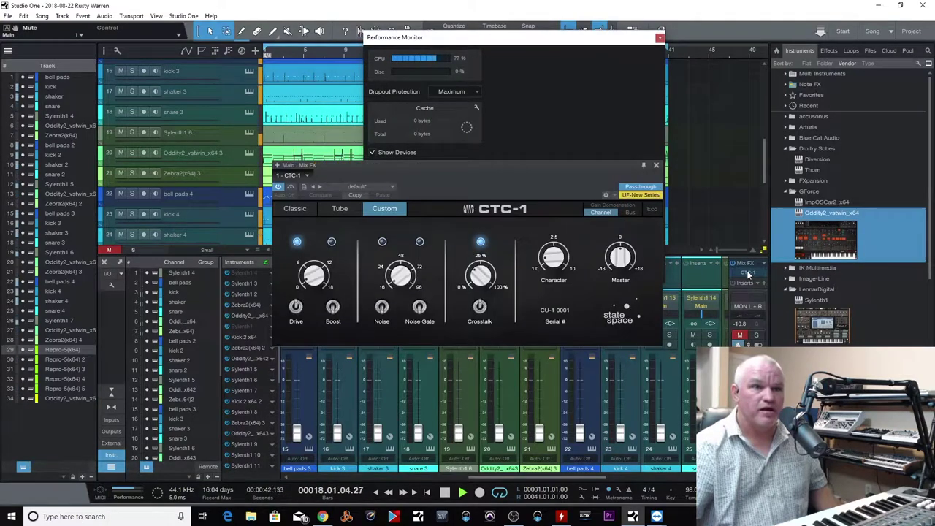
drag(485, 167, 454, 223)
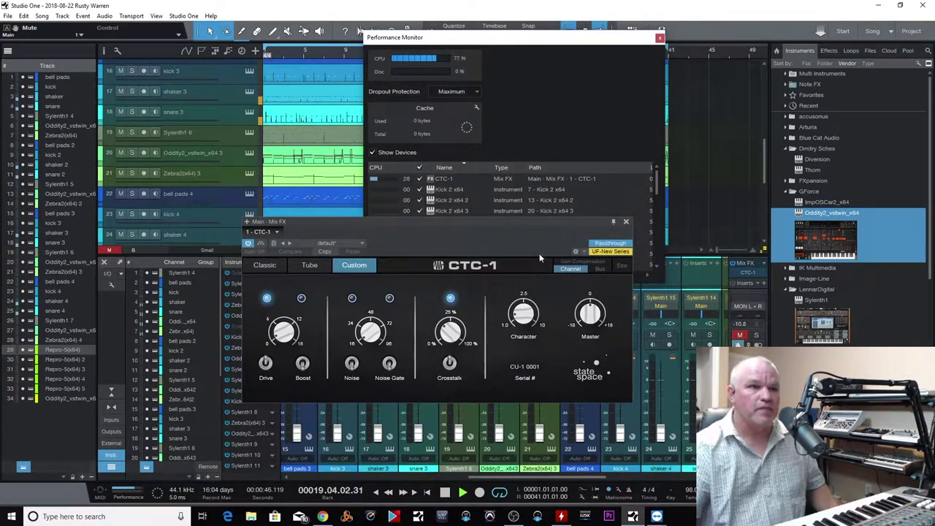
click(625, 222)
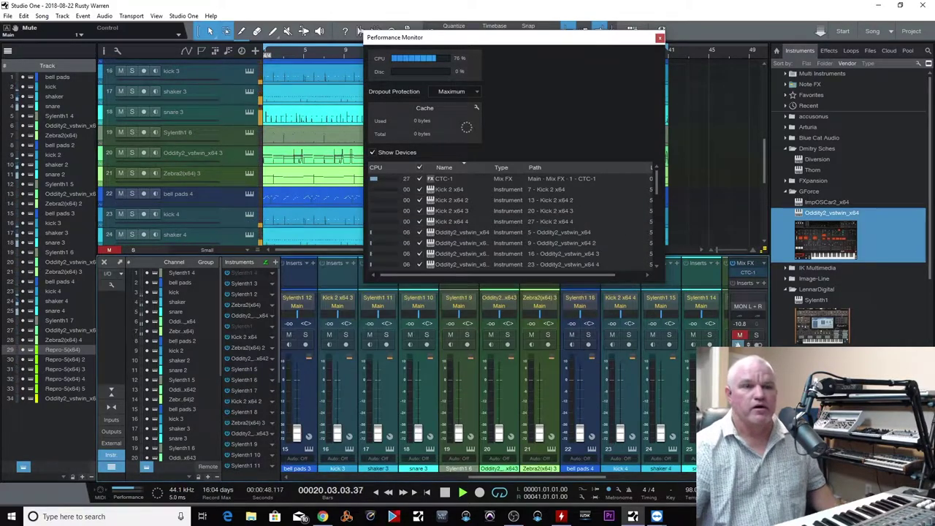
Unmute the Main output during playback, and stop the song after examining the CPU load of each device.
click(738, 336)
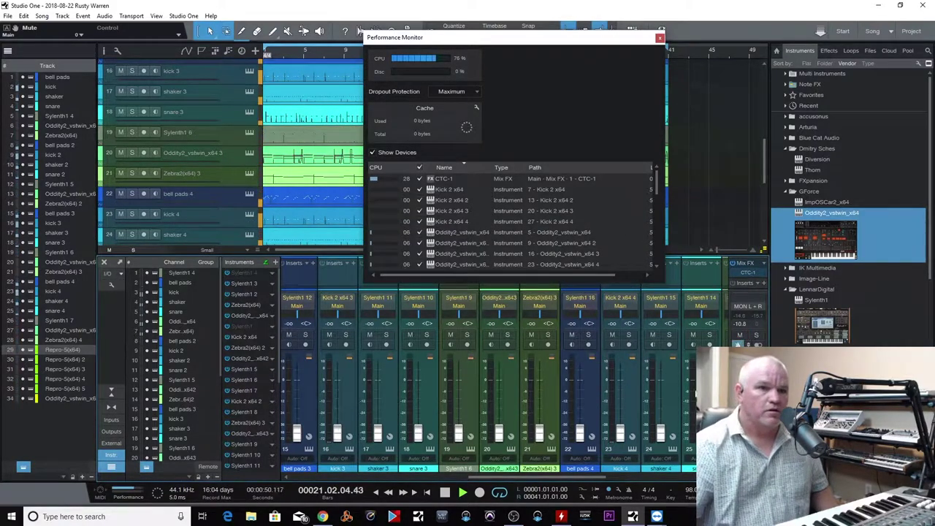
click(734, 282)
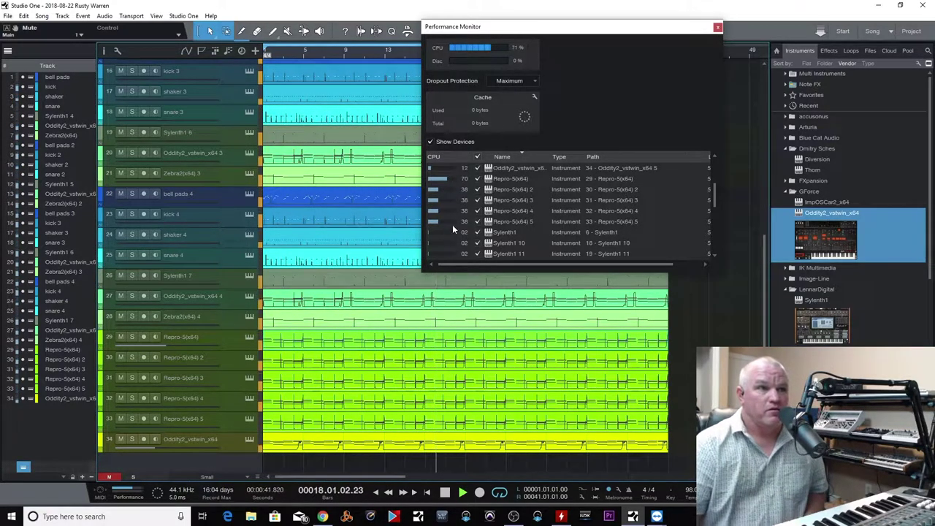
key(space)
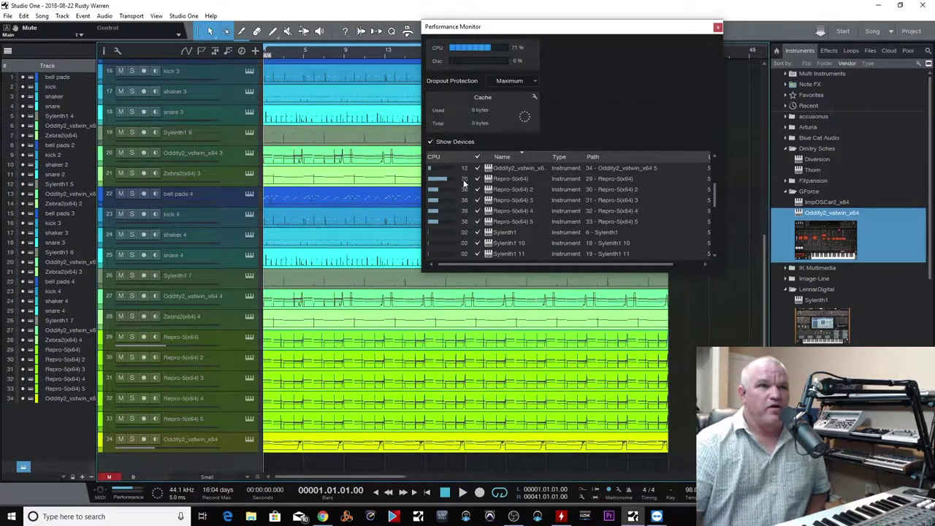
Open the track 29 Repro-5(x64) instrument from the device list, inspect its multicore and HQ CPU options, and close it.
double_click(519, 180)
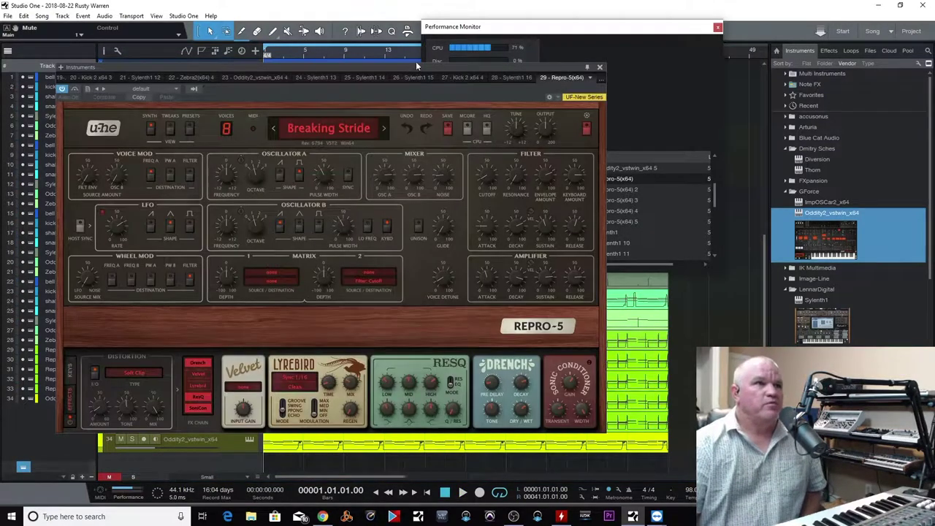
drag(419, 65, 436, 50)
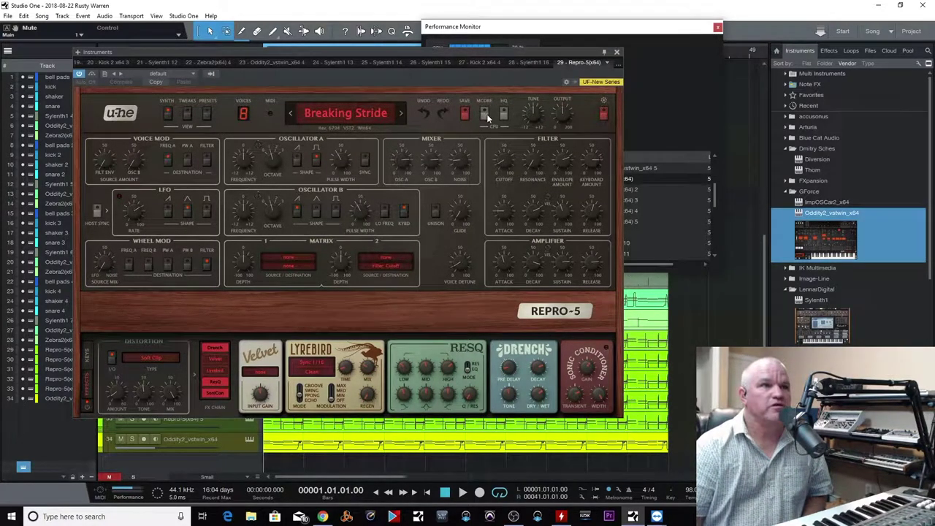
click(616, 53)
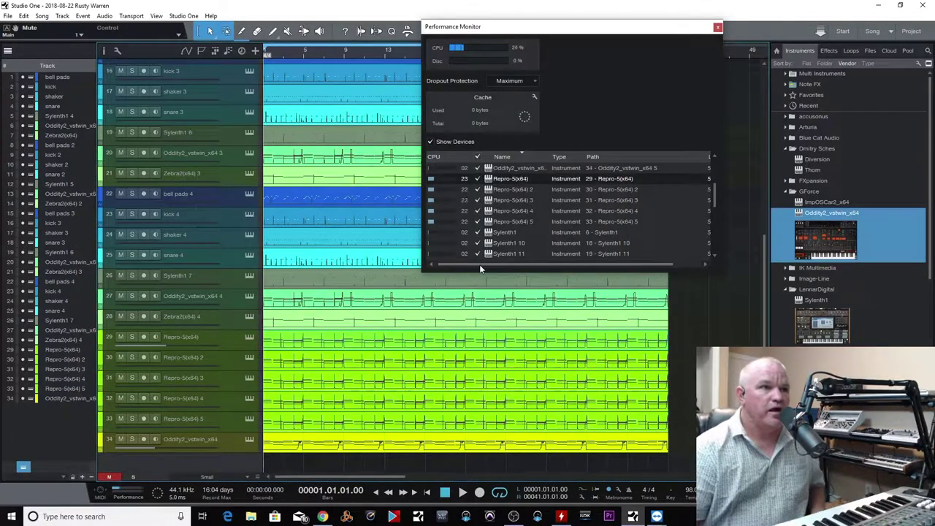
Play and stop the song to examine the Repro-5 devices' CPU load, then view and close the track 29 Repro-5(x64) instrument.
key(space)
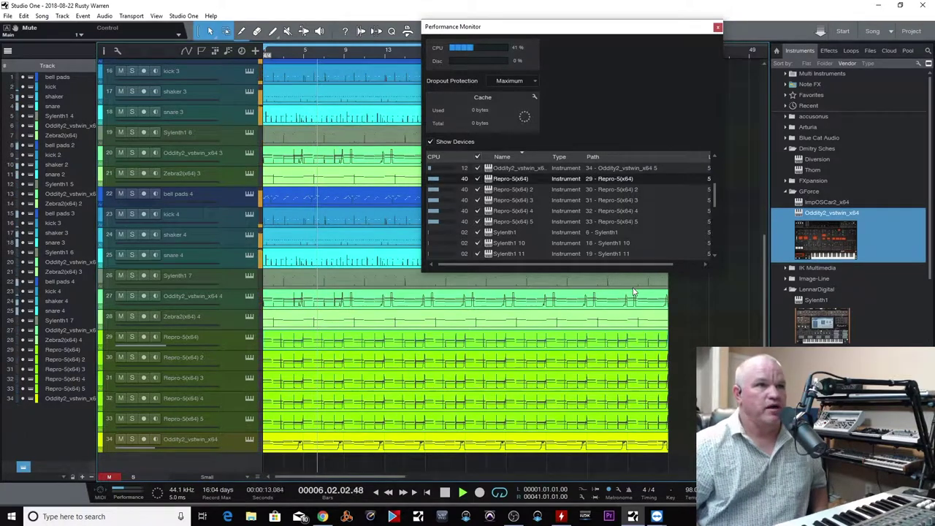
key(space)
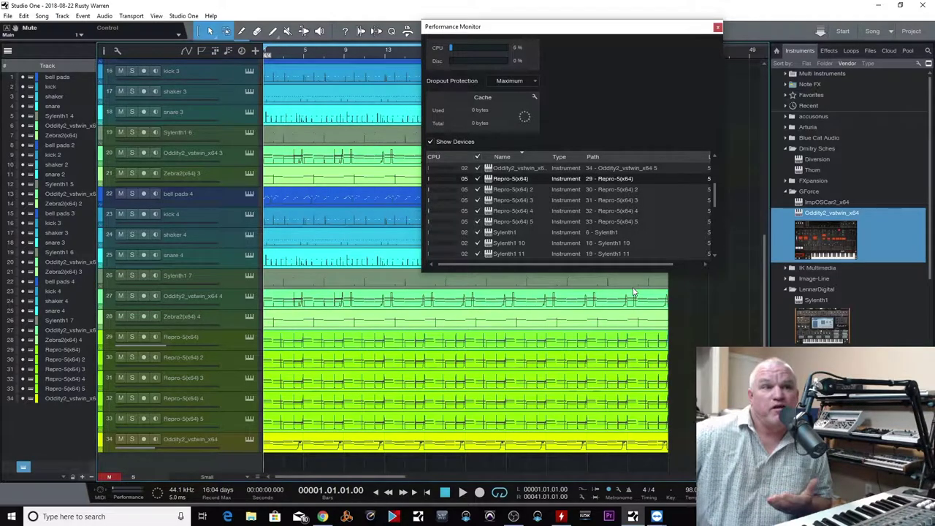
double_click(522, 180)
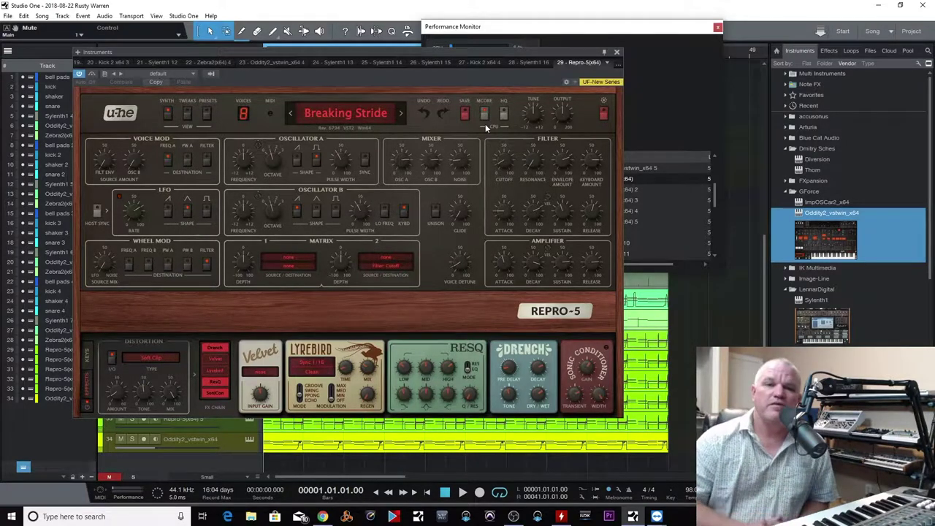
click(617, 52)
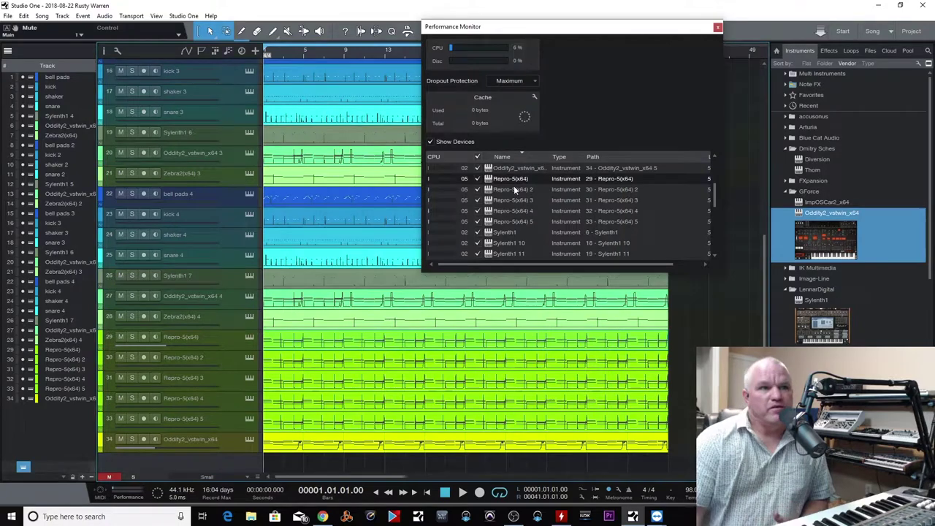
click(430, 142)
click(431, 142)
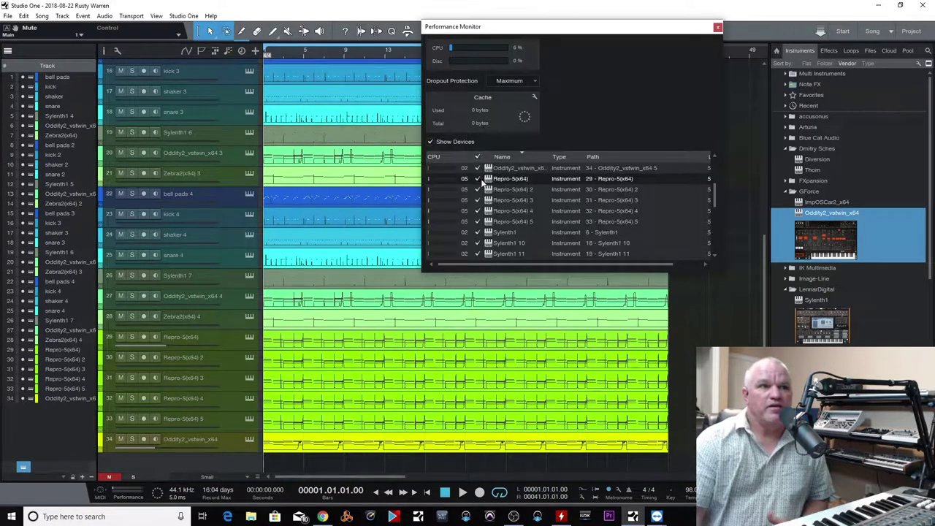
scroll(489, 189, down, 10)
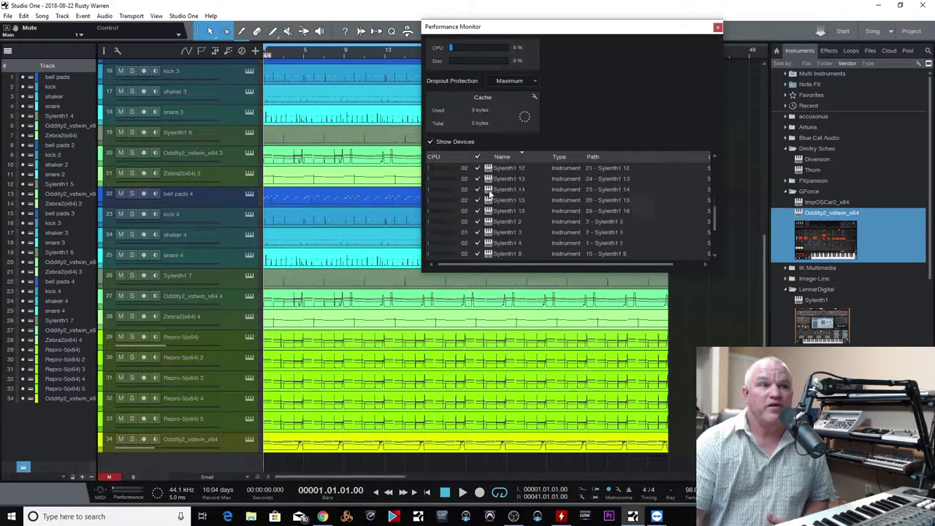
scroll(489, 202, up, 3)
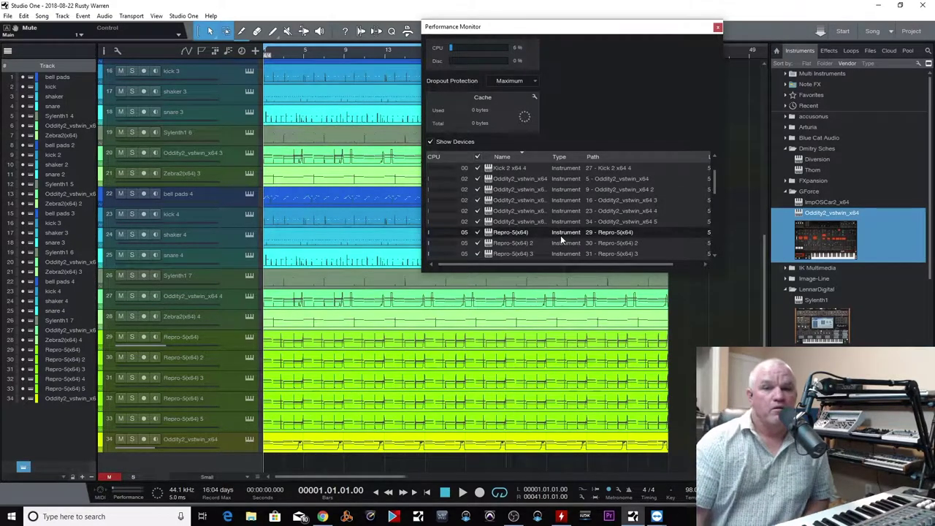
scroll(532, 185, down, 3)
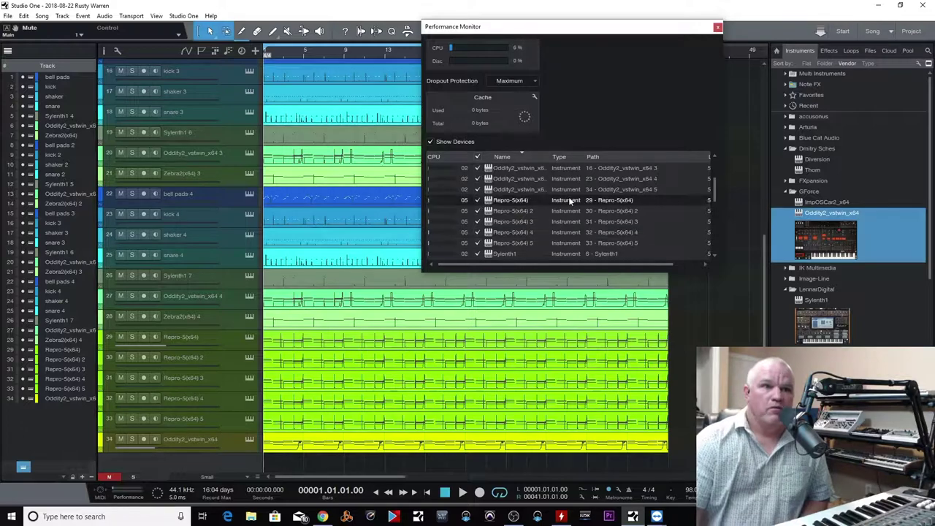
Open the track 29 Repro-5(x64) instrument beside the Performance Monitor and set its number of voices to 4.
double_click(563, 202)
drag(491, 51, 531, 59)
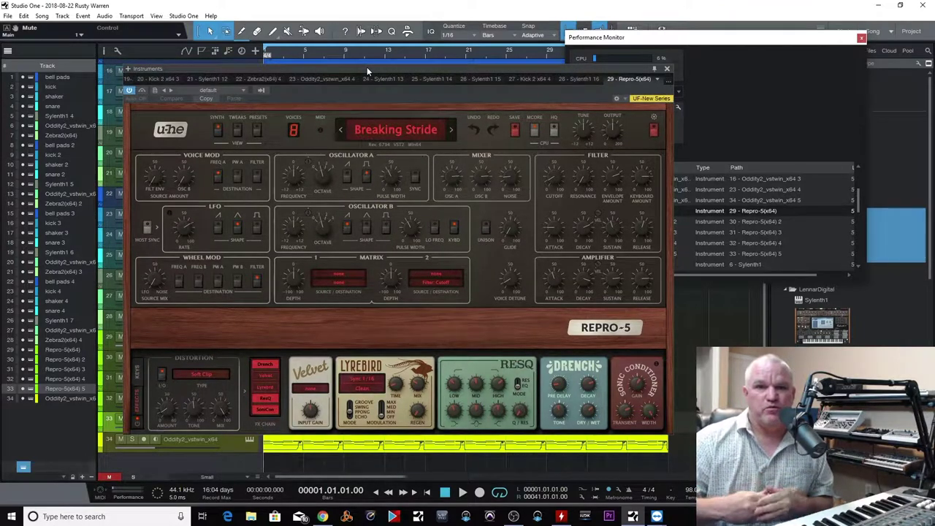
click(295, 136)
click(305, 114)
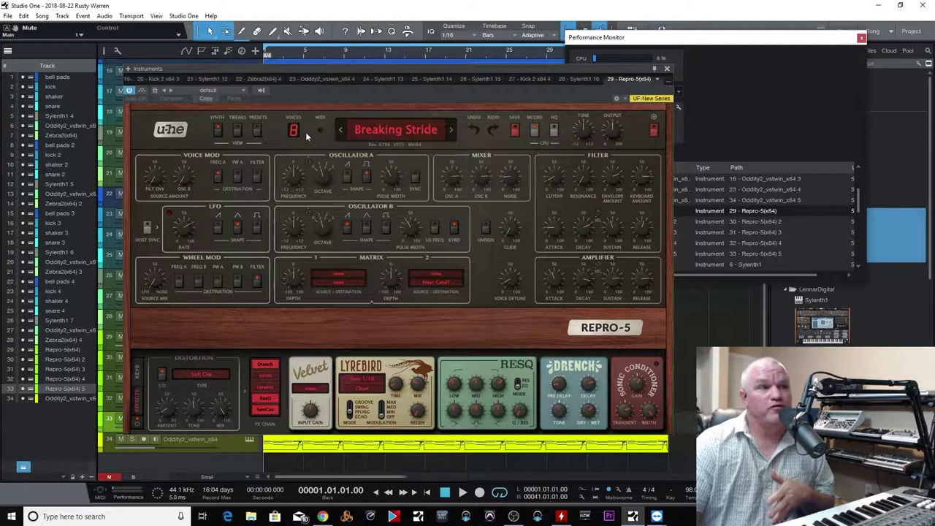
click(296, 131)
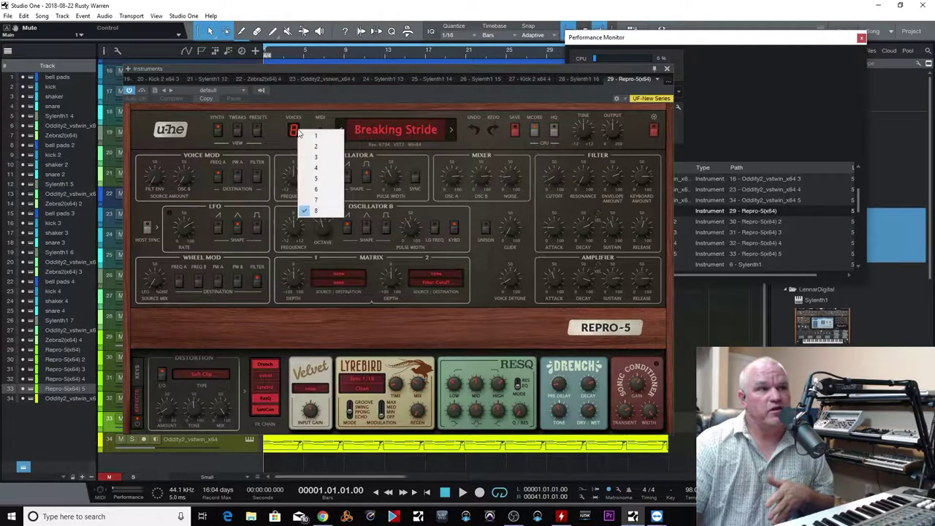
click(316, 170)
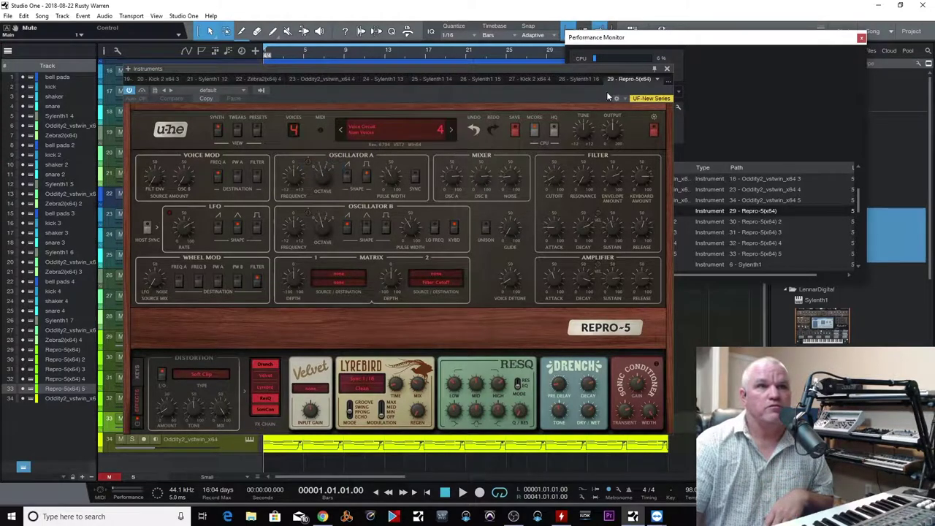
Set the number of voices to 4 in the Repro-5 instruments of tracks 30 and 31.
click(756, 222)
click(294, 131)
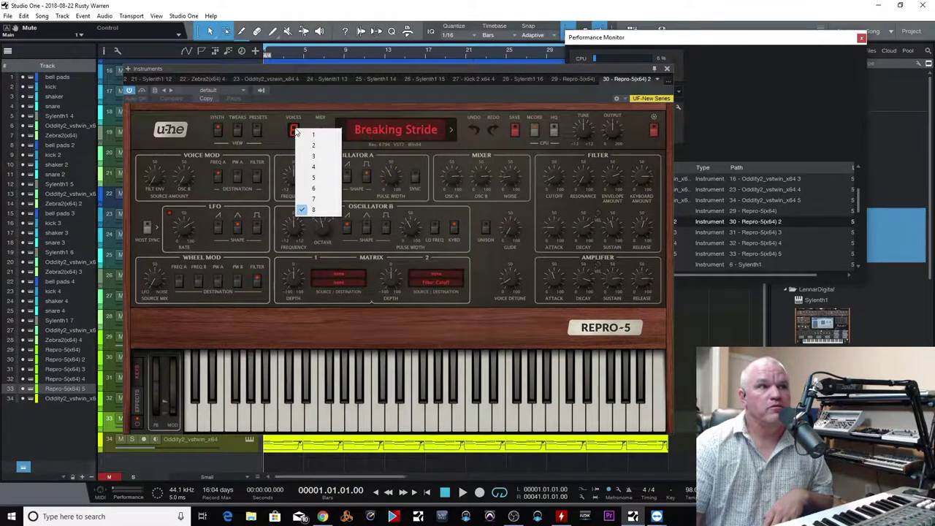
click(314, 166)
click(721, 230)
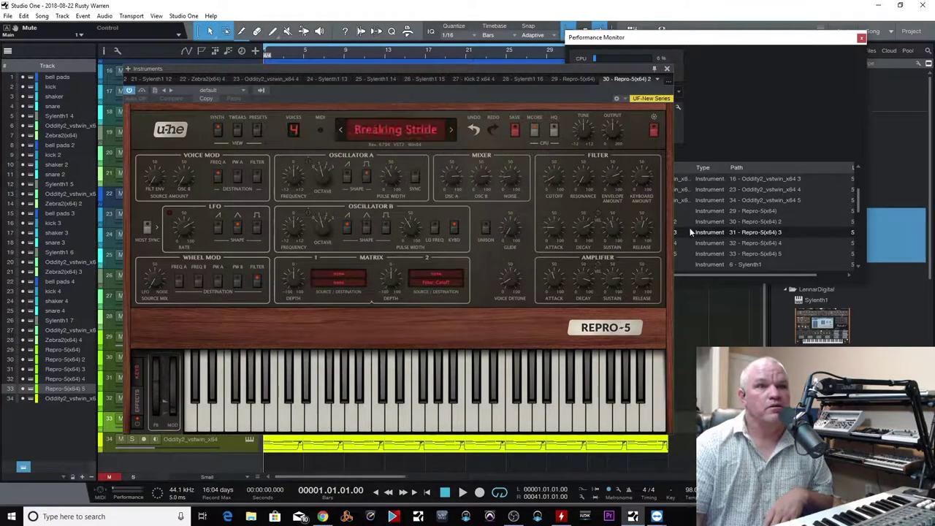
click(706, 242)
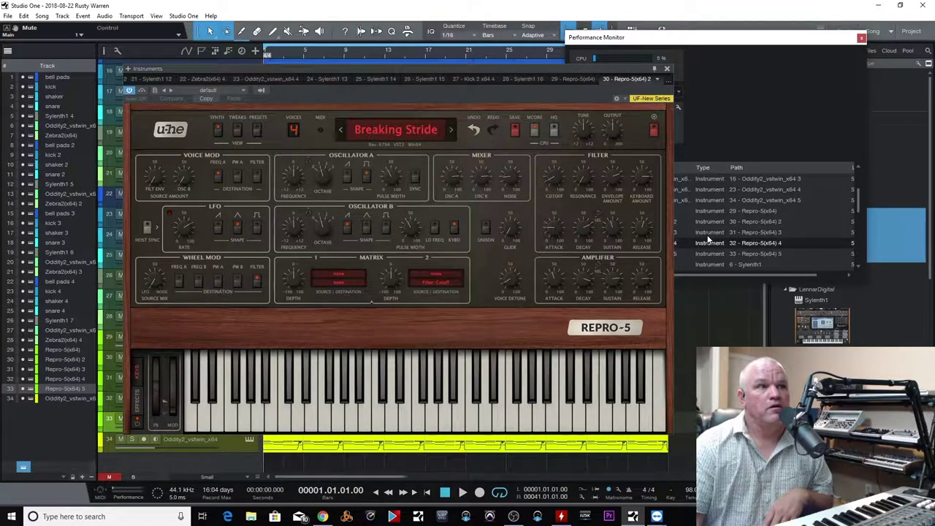
click(710, 230)
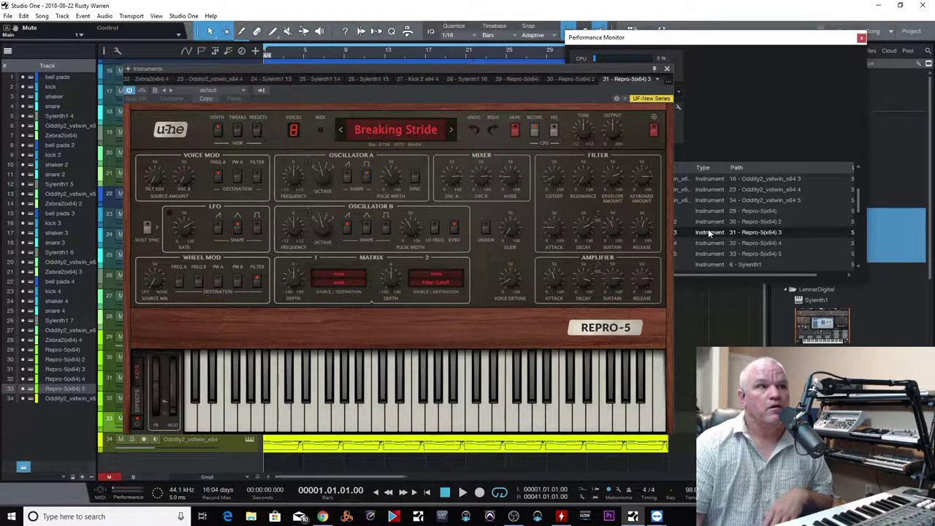
click(294, 130)
click(314, 167)
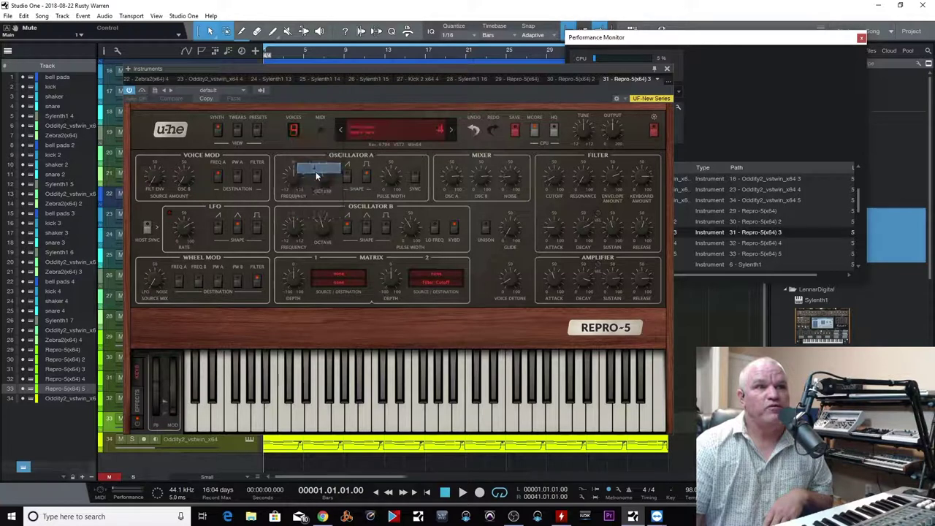
Set the Repro-5 instruments of tracks 32 and 33 to 4 voices, close the instrument window, and start playback.
click(722, 241)
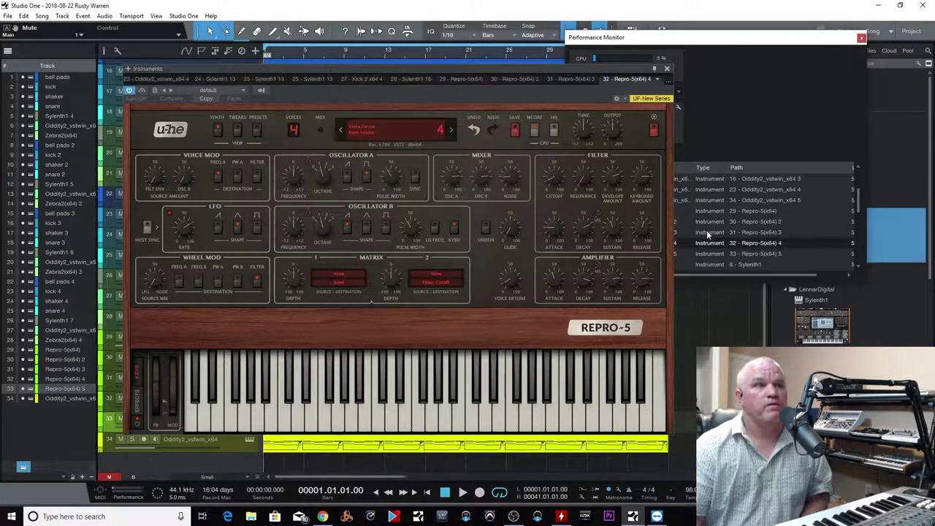
click(293, 130)
click(302, 167)
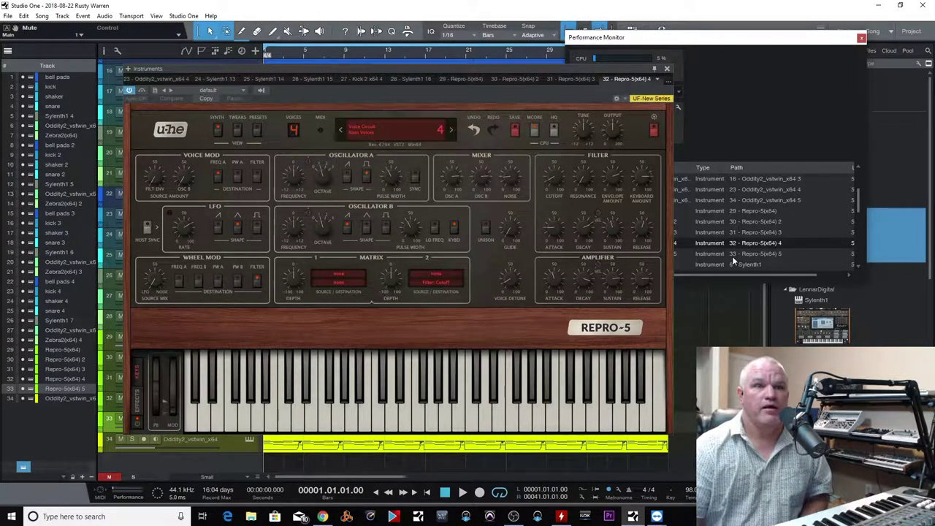
click(728, 253)
click(294, 130)
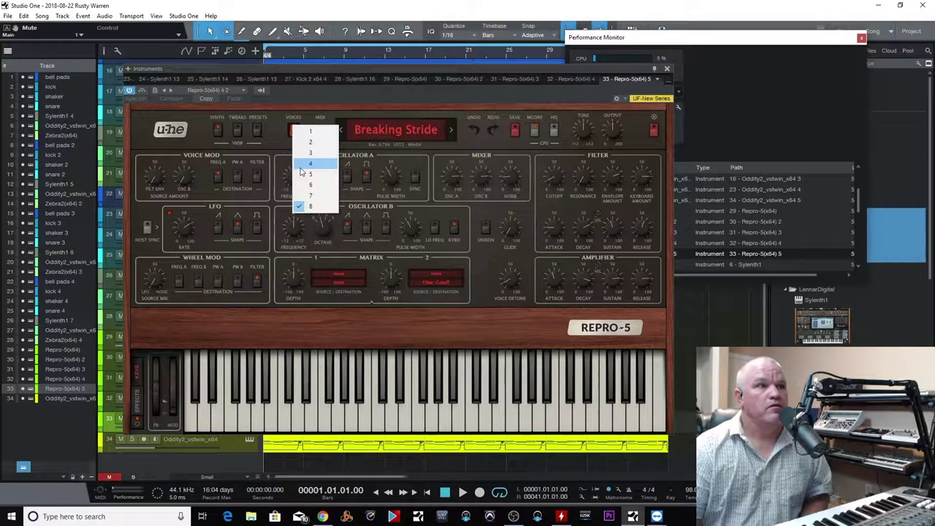
click(302, 167)
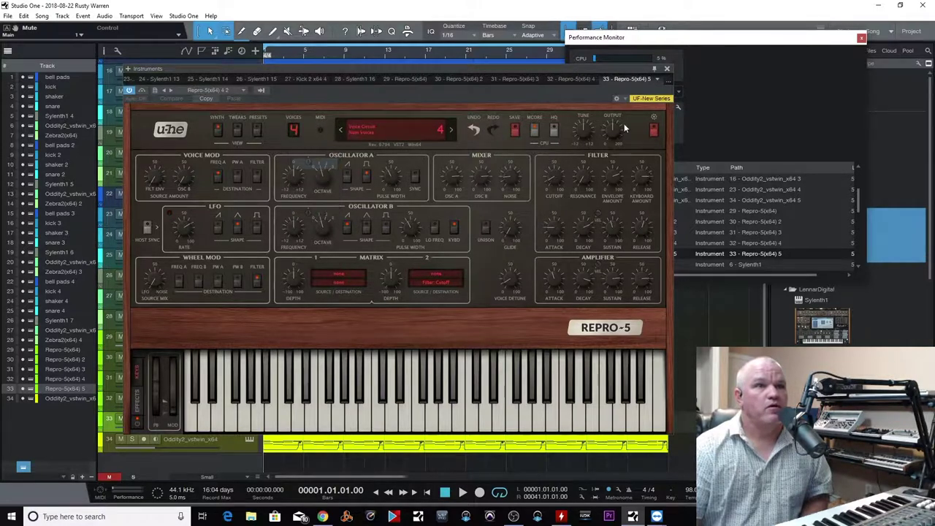
click(666, 70)
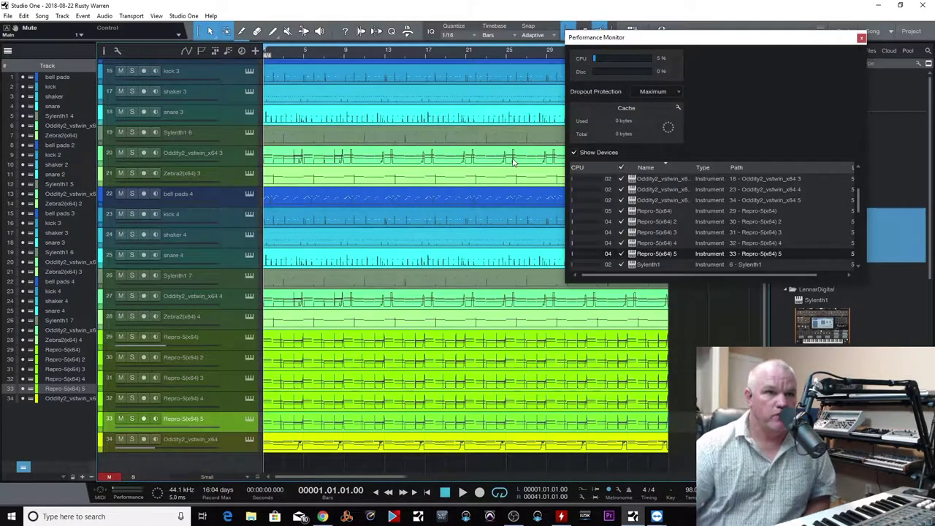
key(space)
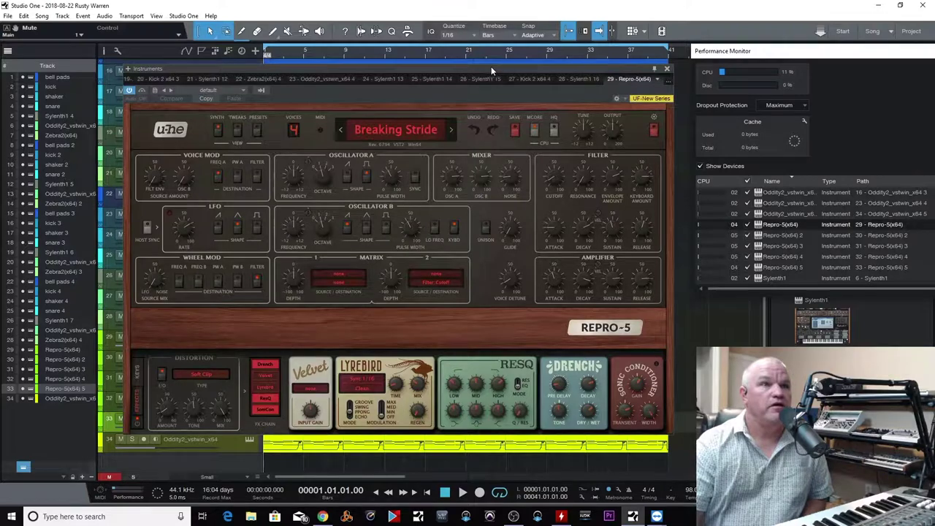
Set Multicore Threads to 8 in the preferences of the track 29 Repro-5(x64) instrument.
drag(491, 66, 460, 58)
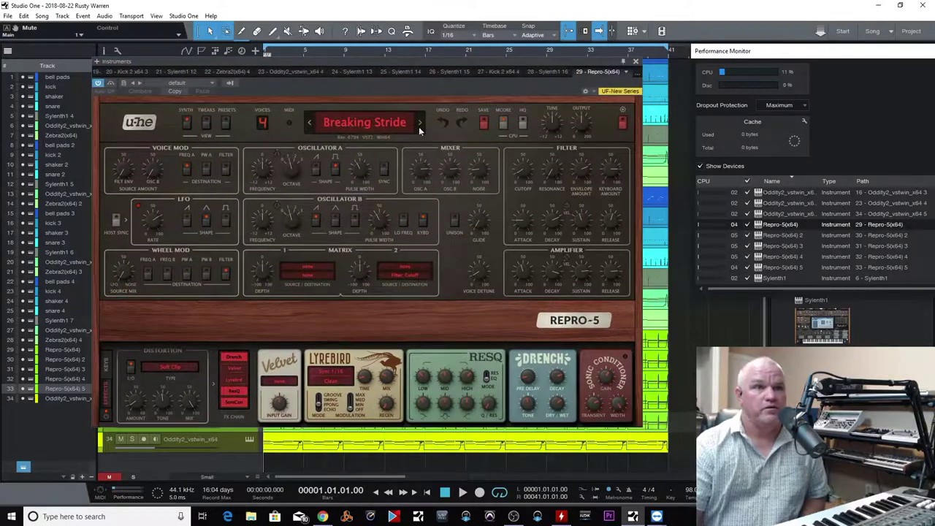
click(623, 108)
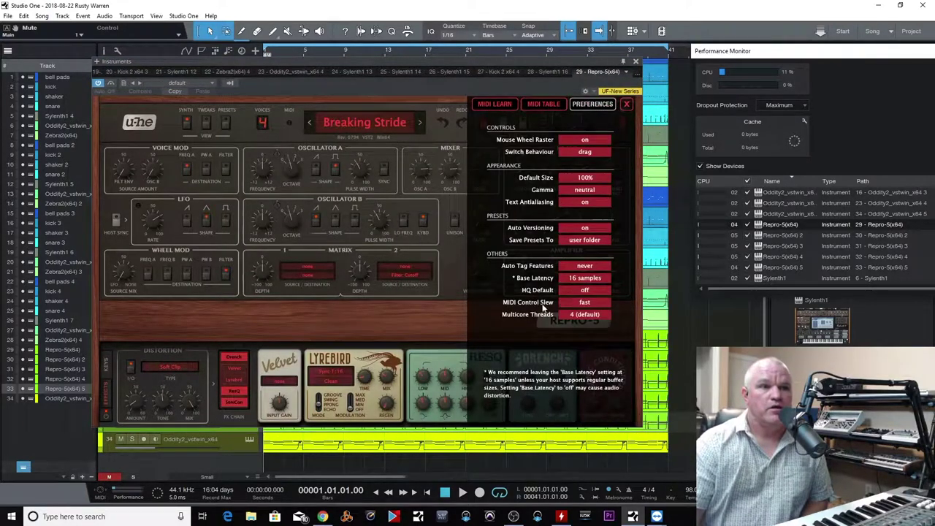
click(591, 315)
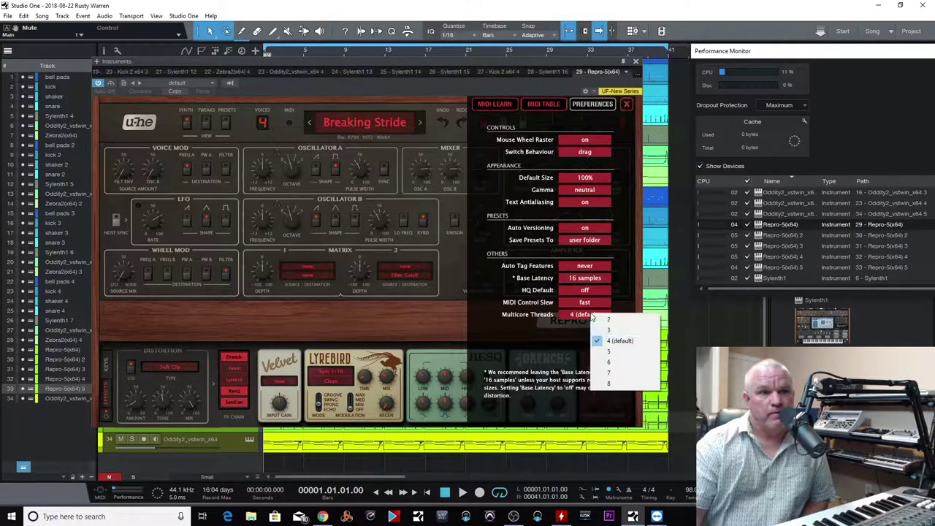
click(617, 386)
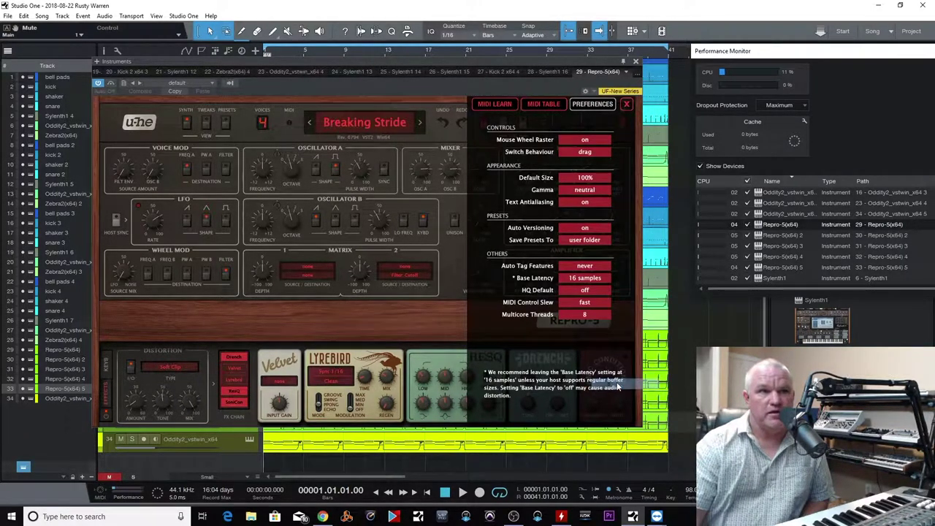
click(623, 109)
Check the preferences of the track 30 Repro-5(x64) 2 instrument and close the instrument window.
click(789, 235)
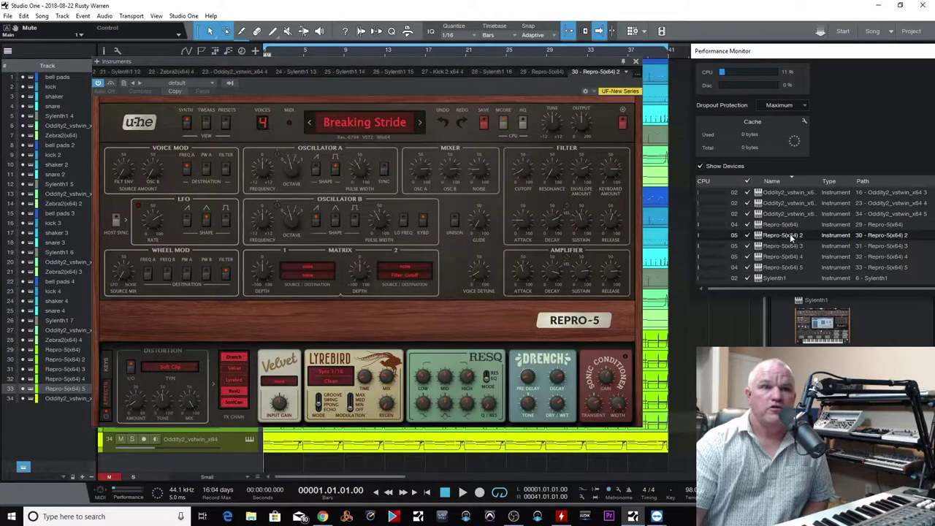
click(623, 110)
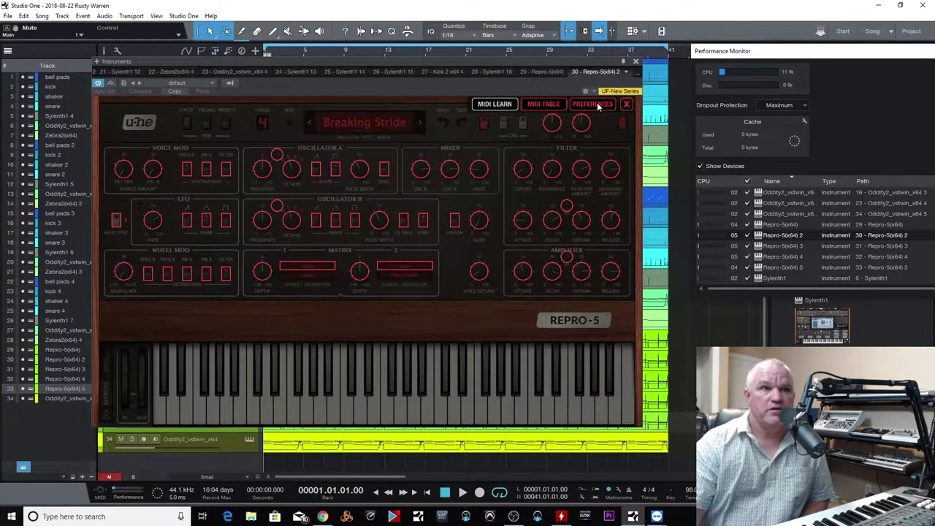
click(597, 103)
click(636, 61)
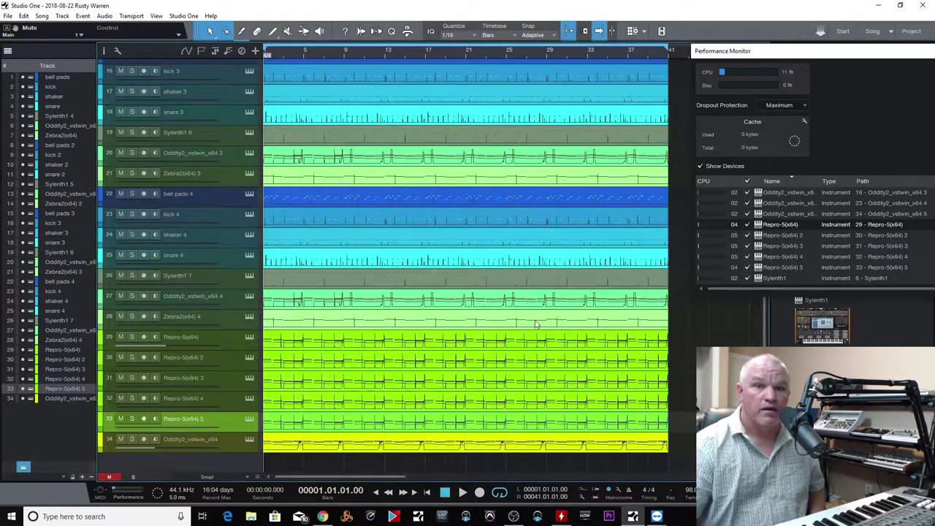
Play the song, move the Performance Monitor to watch the CPU load, and look over the tracks higher in the arrangement.
key(space)
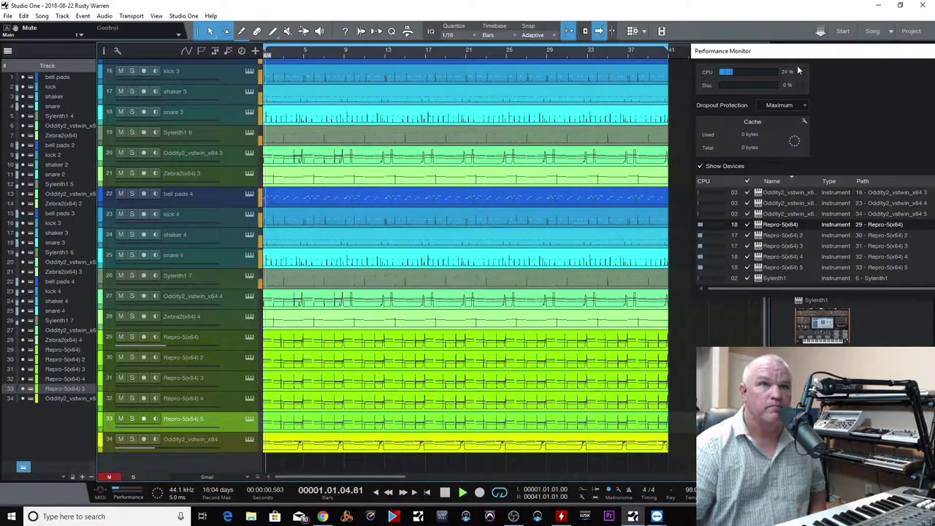
drag(801, 55, 643, 59)
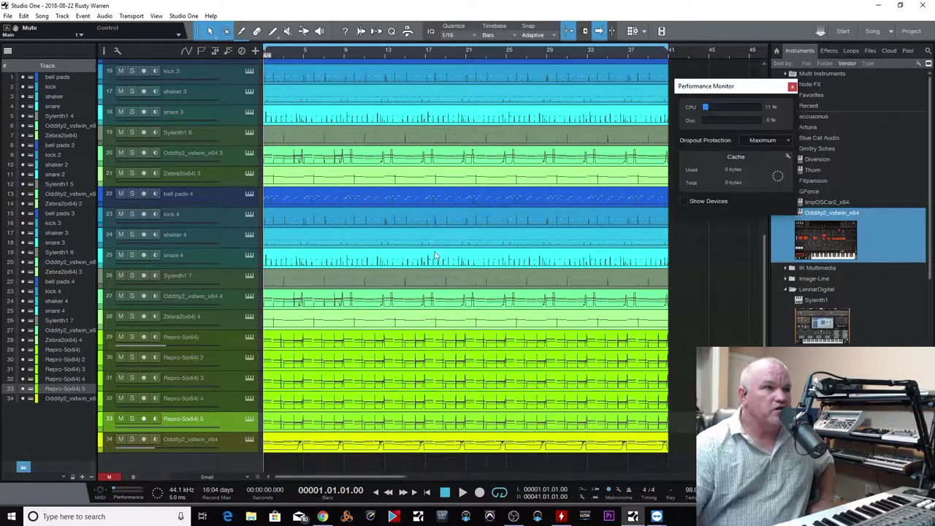
scroll(234, 172, up, 6)
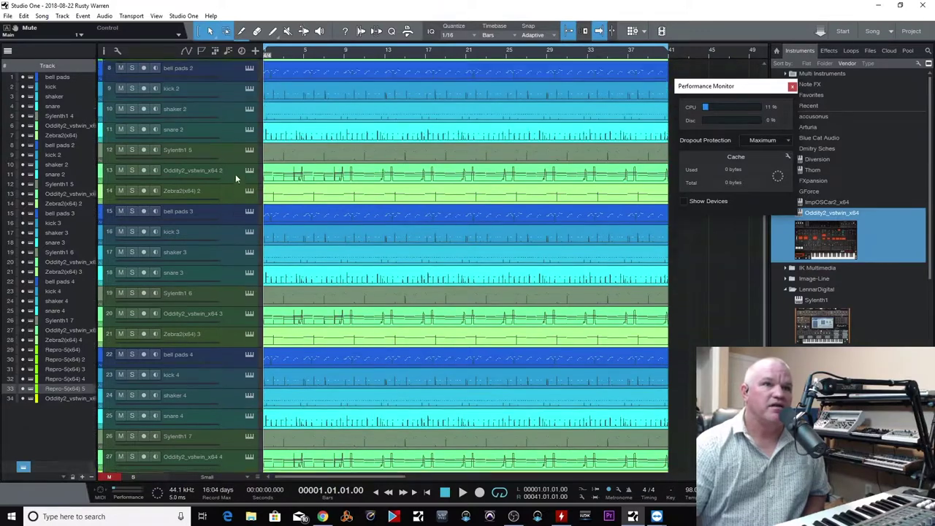
scroll(237, 183, up, 2)
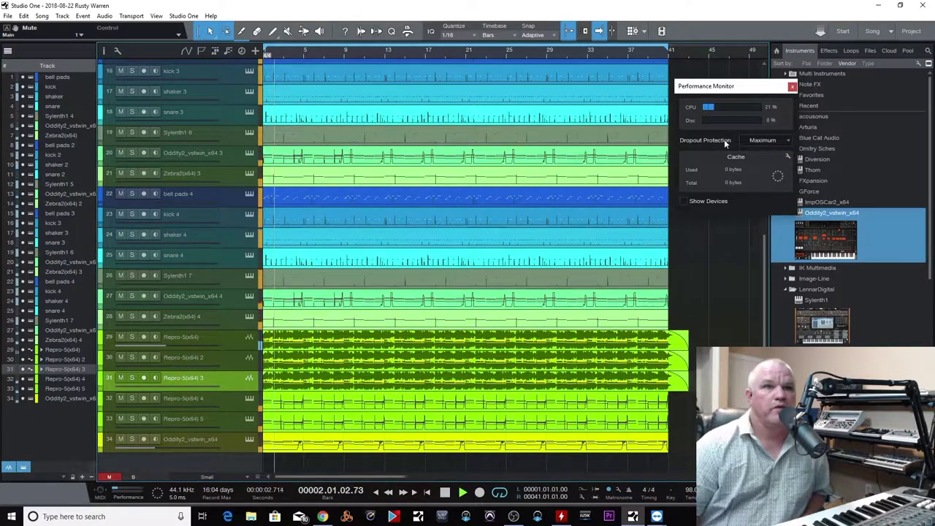
Turn on Show Devices during playback and examine the CPU load of the devices with tracks 29 to 31 rendered.
click(684, 201)
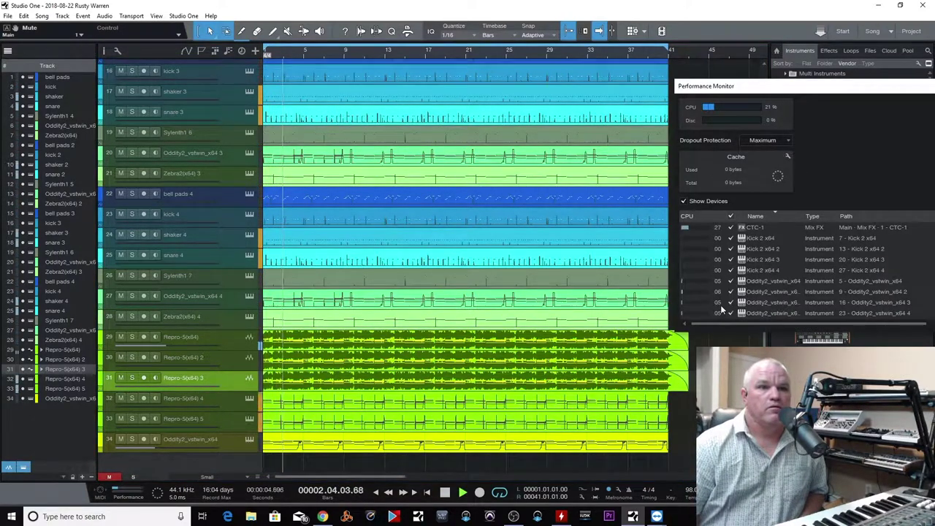
scroll(731, 299, down, 8)
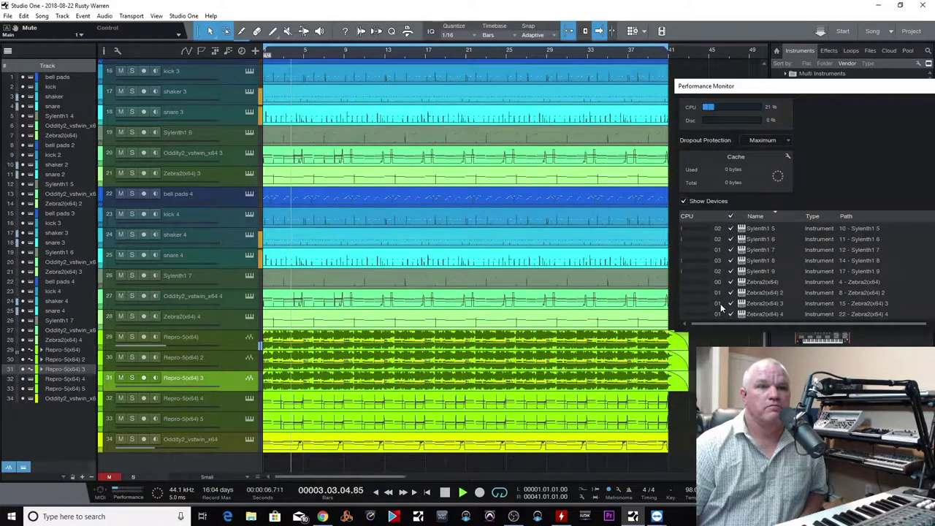
scroll(722, 307, up, 5)
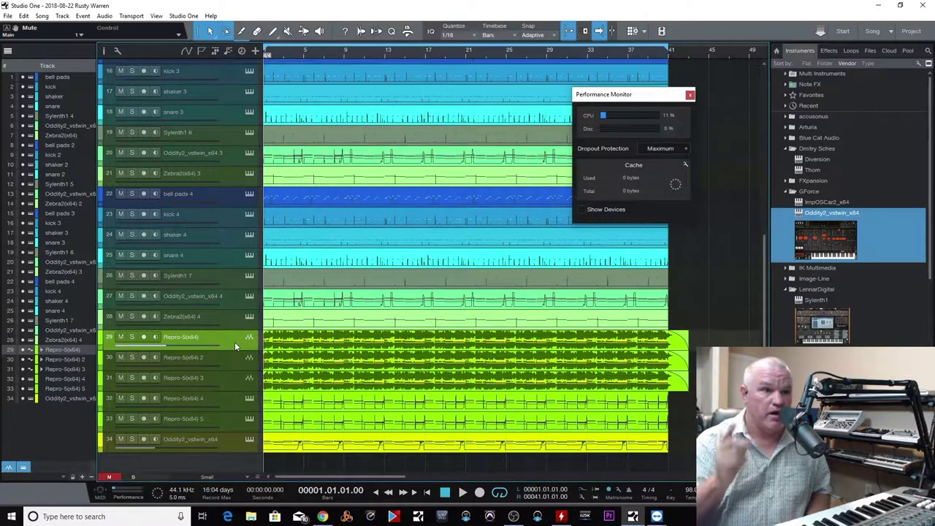
Transform the rendered Repro-5 tracks 29 to 31 back to instrument tracks and reselect track 29.
scroll(234, 342, up, 1)
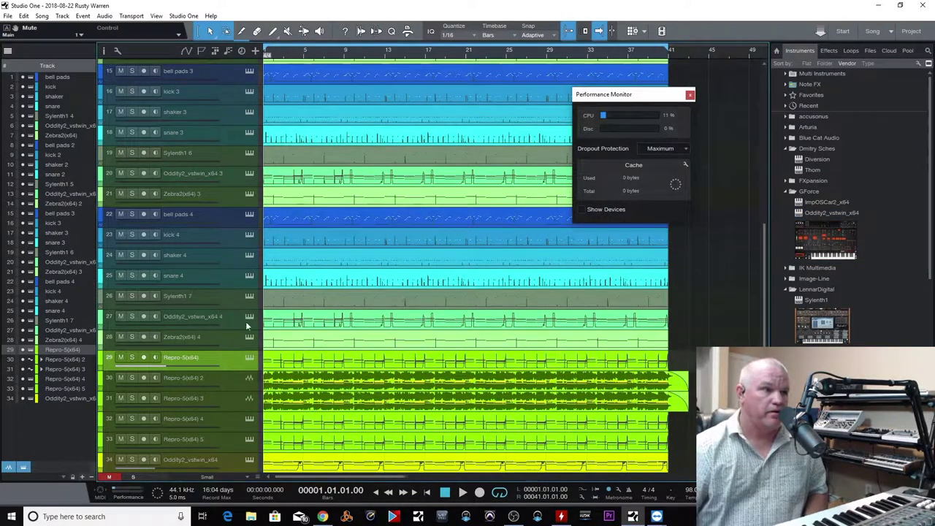
key(Down)
key(Down)
key(Down)
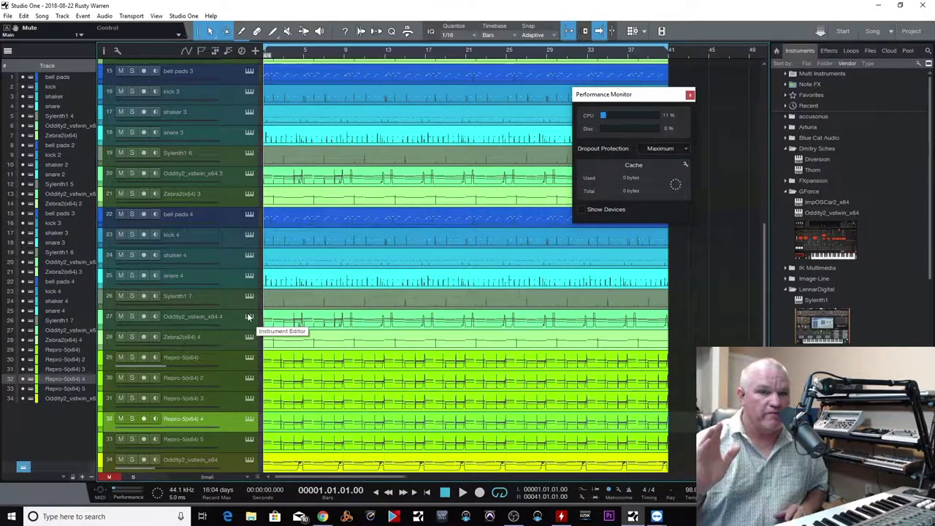
key(Up)
key(Up)
key(Up)
scroll(379, 398, down, 1)
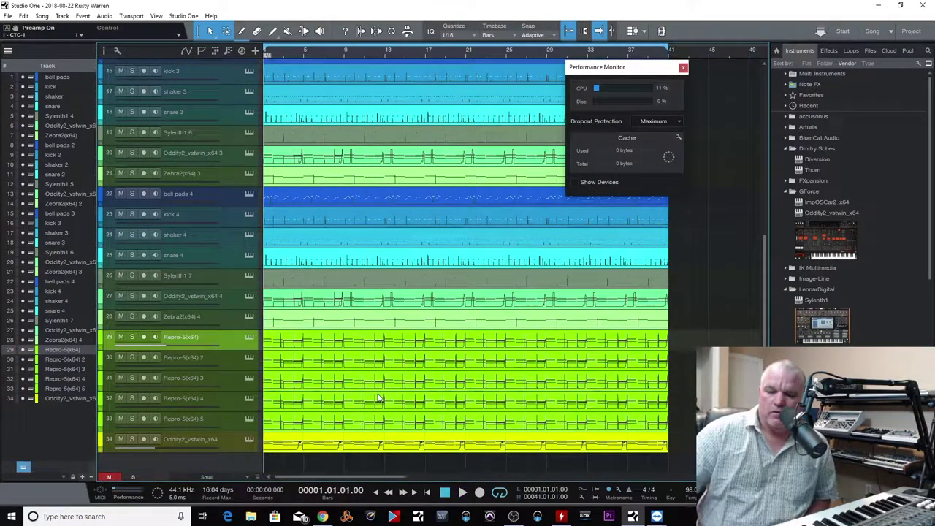